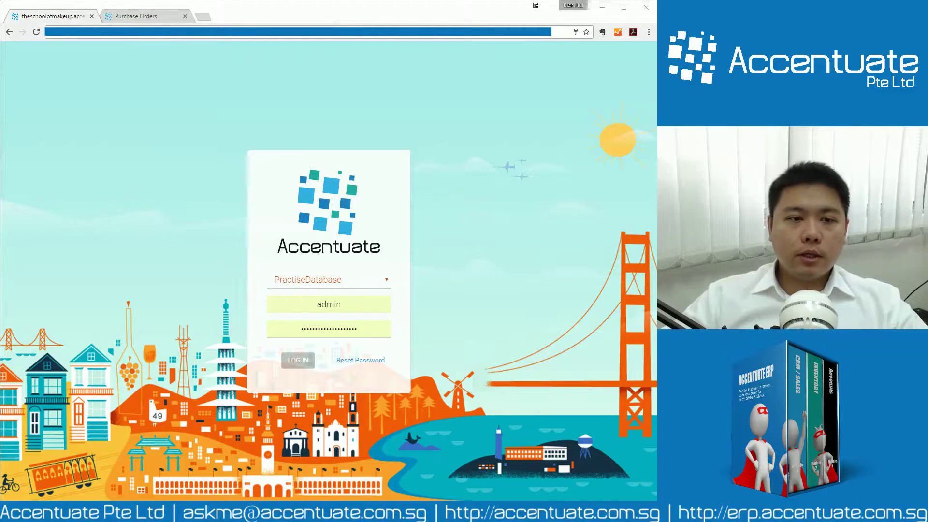
Log in to the PractiseDatabase with the prefilled credentials and open the product list under Manufacturing.
left_click(298, 361)
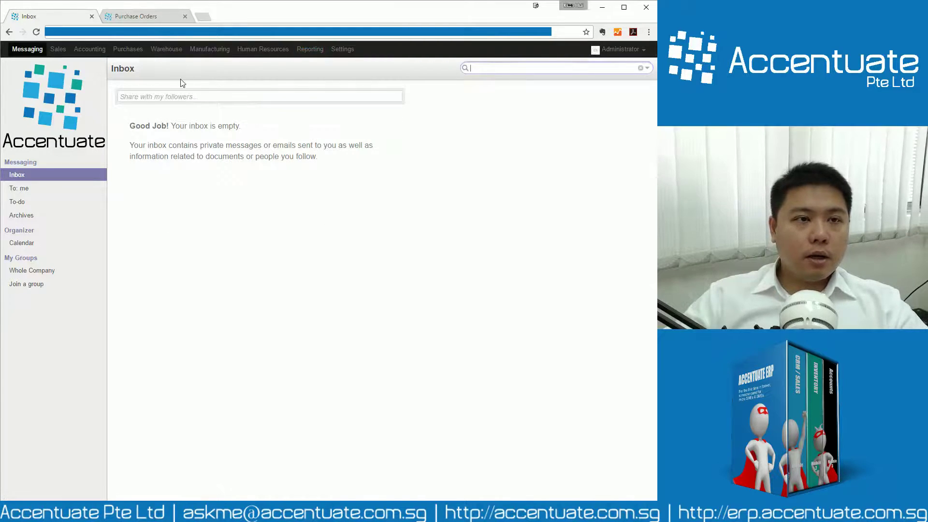
left_click(203, 50)
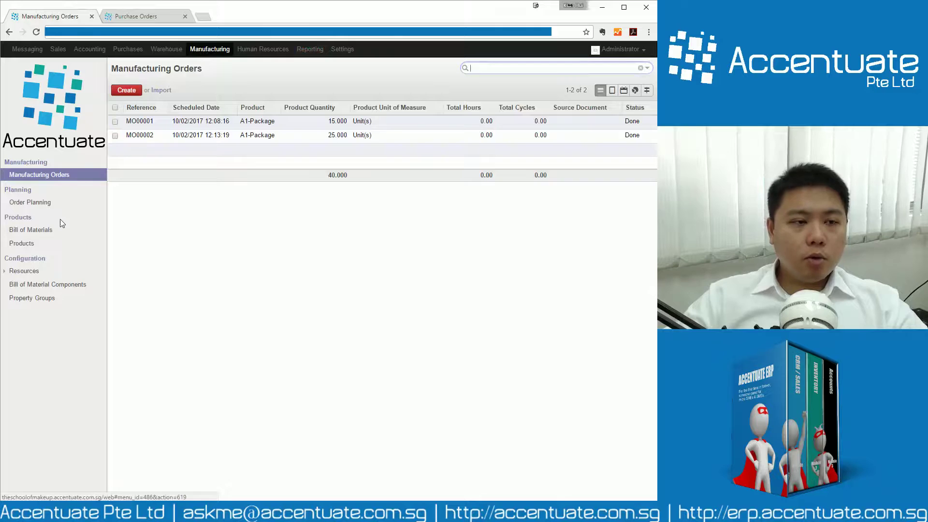
left_click(41, 245)
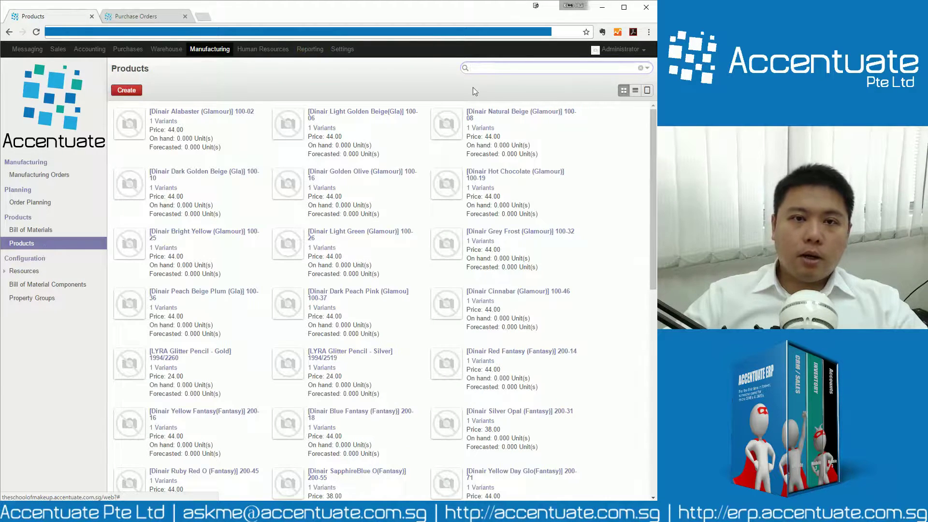
Filter the product list by the product name "a1-".
left_click(537, 66)
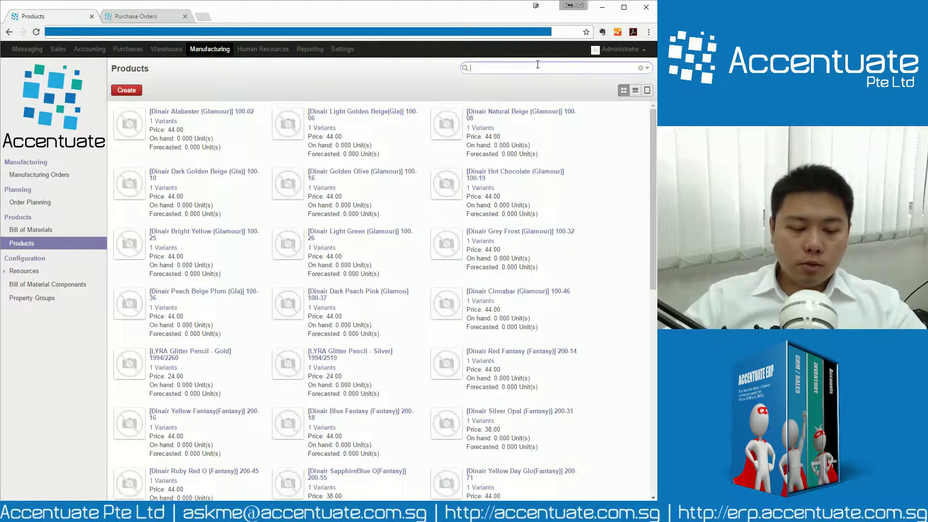
type("A1")
key("BackSpace")
key("BackSpace")
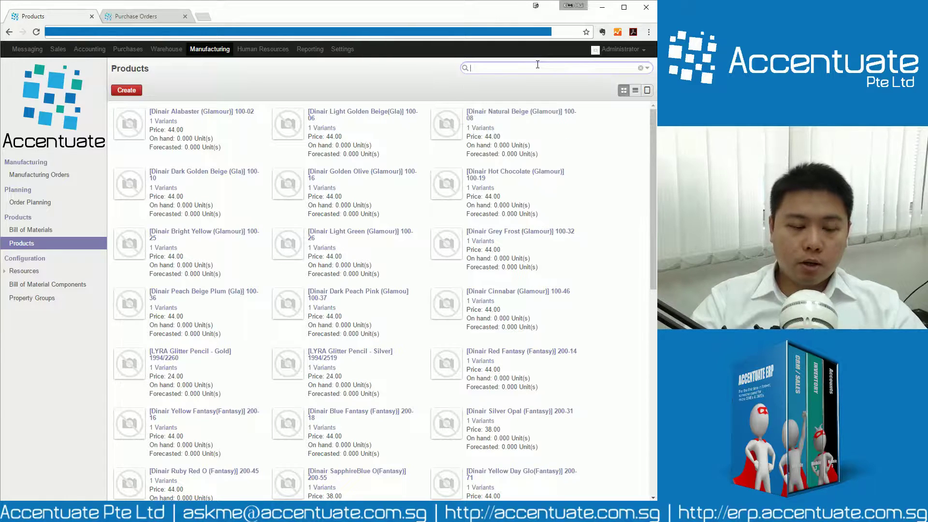
type("a1-")
key("Return")
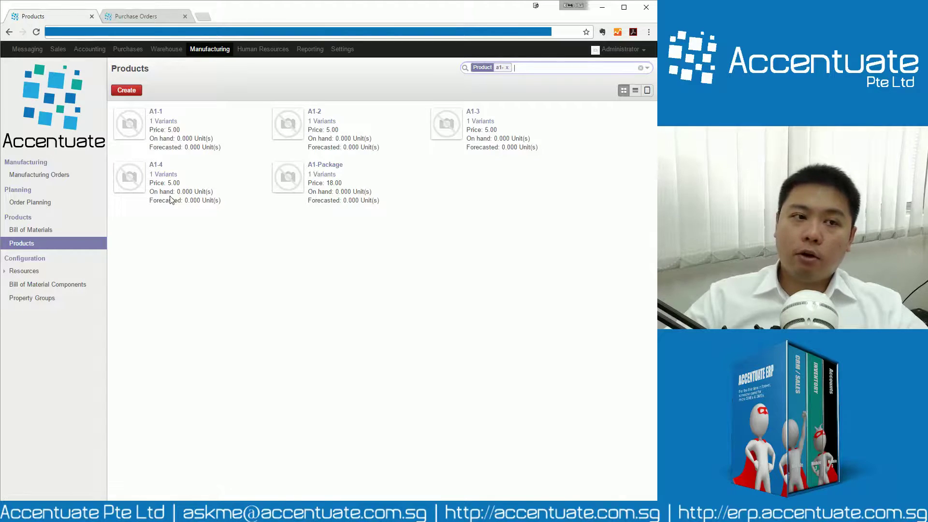
Set the cost price of product A1-4 to 2 in its procurement details and save the product.
left_click(154, 118)
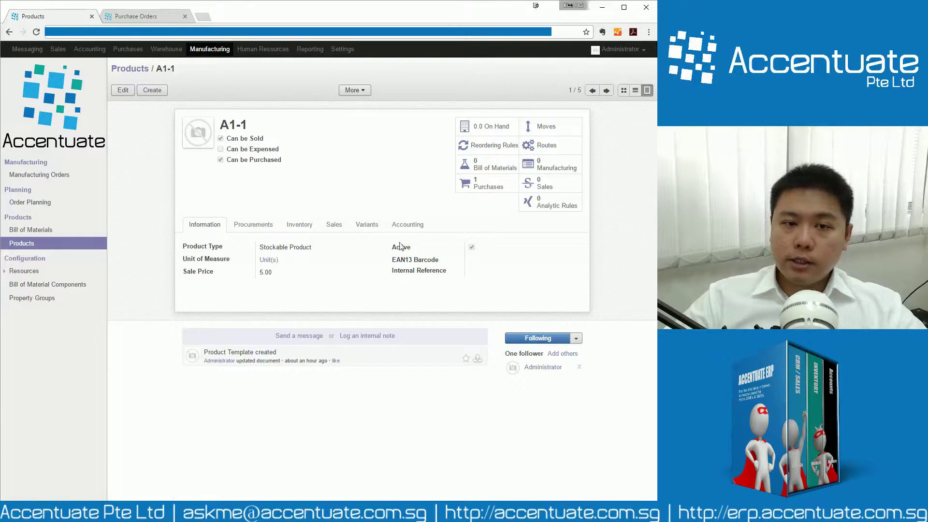
left_click(605, 91)
left_click(605, 91)
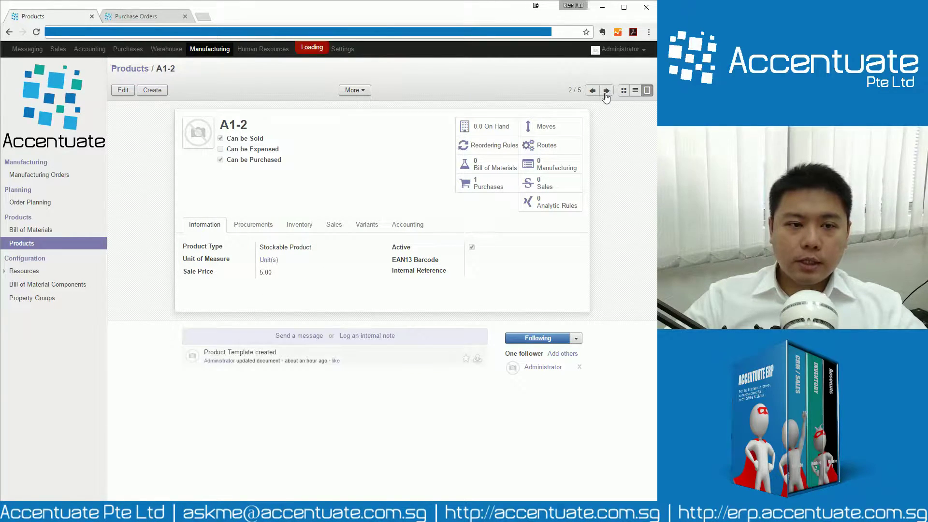
left_click(605, 91)
left_click(249, 224)
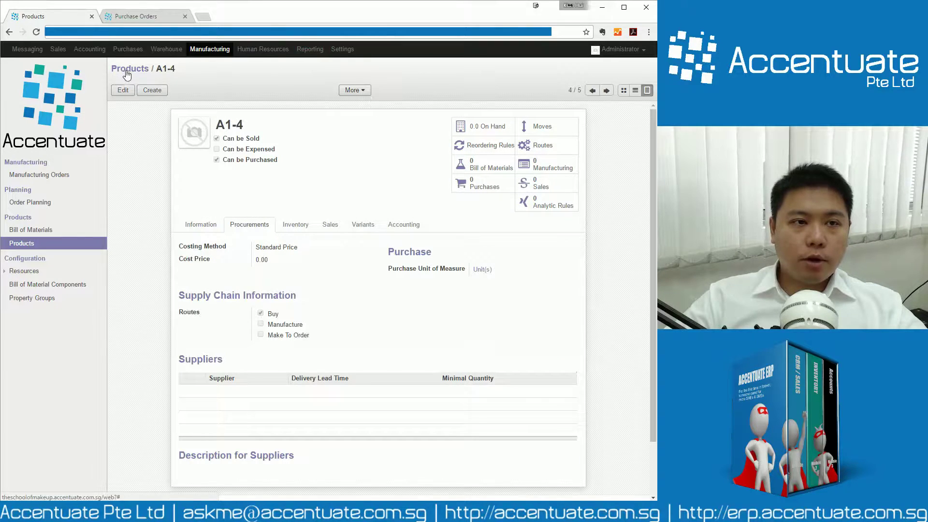
left_click(115, 95)
left_click(273, 263)
type("2")
left_click(124, 90)
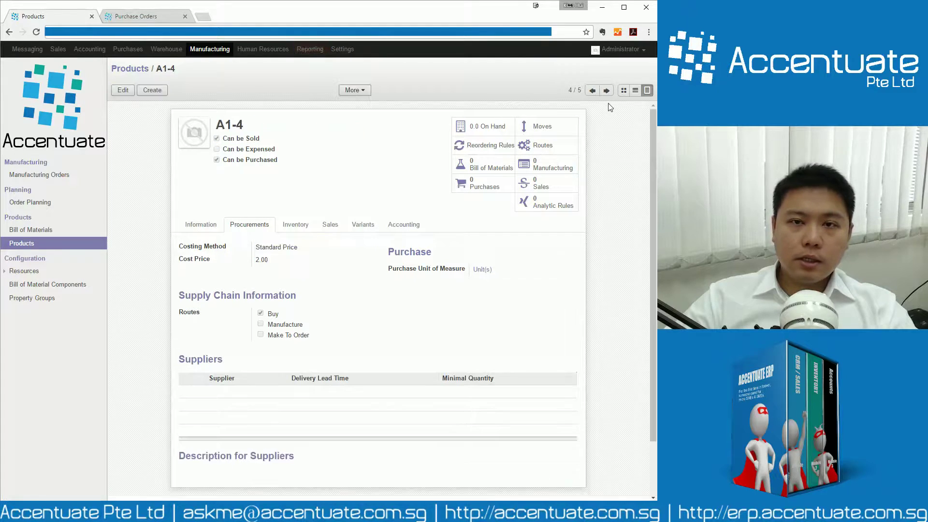
Set the cost price of product A1-3 to 2 and save the product.
left_click(592, 90)
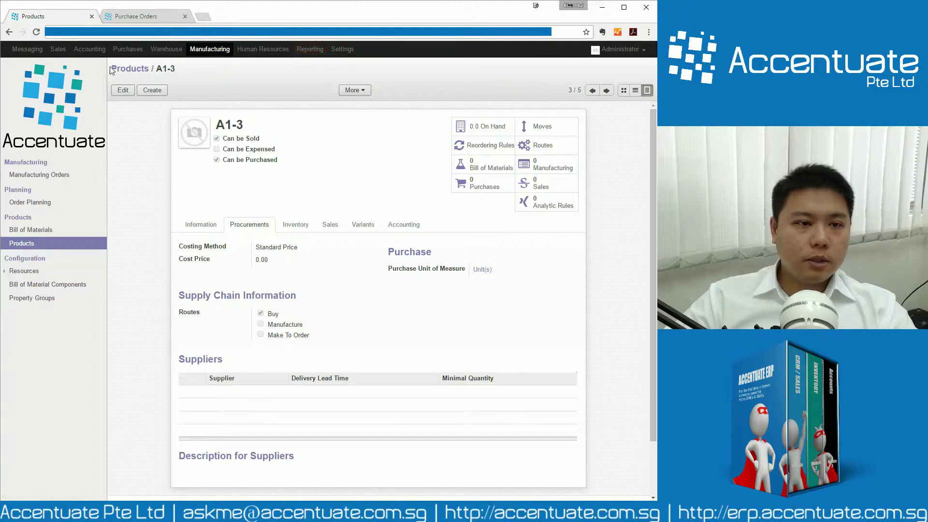
left_click(122, 91)
left_click(277, 263)
key("ctrl+a")
type("2")
left_click(126, 91)
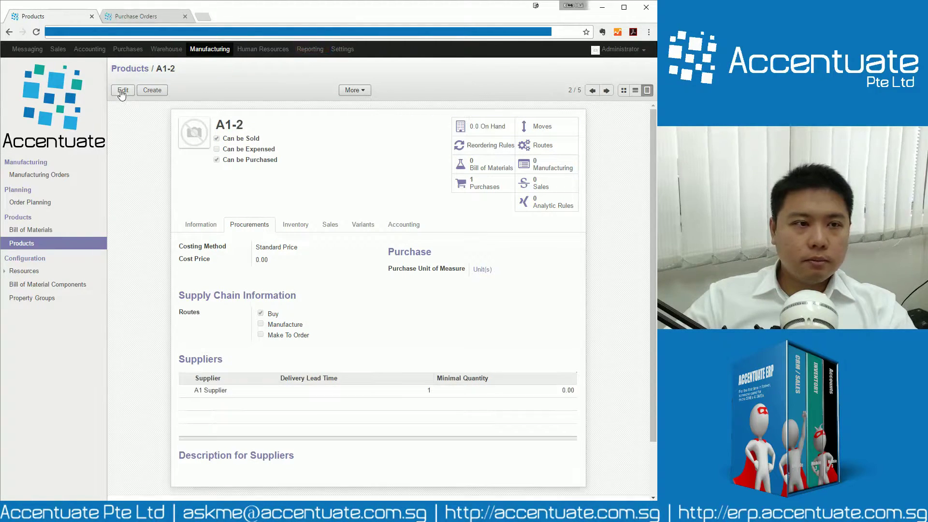
Set the cost price of product A1-2 to 2 and save the product.
left_click(123, 90)
left_click(277, 263)
key("ctrl+a")
type("2")
left_click(124, 90)
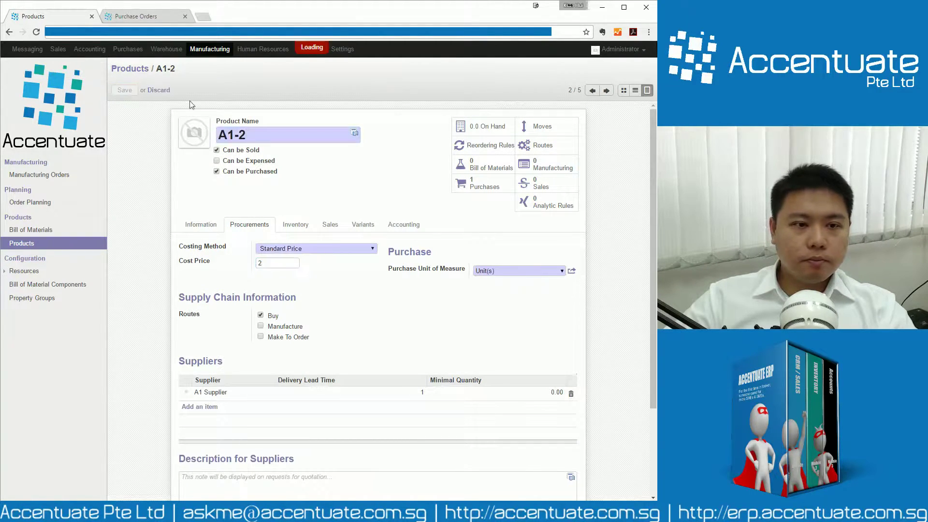
Review product A1-1's cost price, available product types, procurement details and inventory details.
left_click(592, 90)
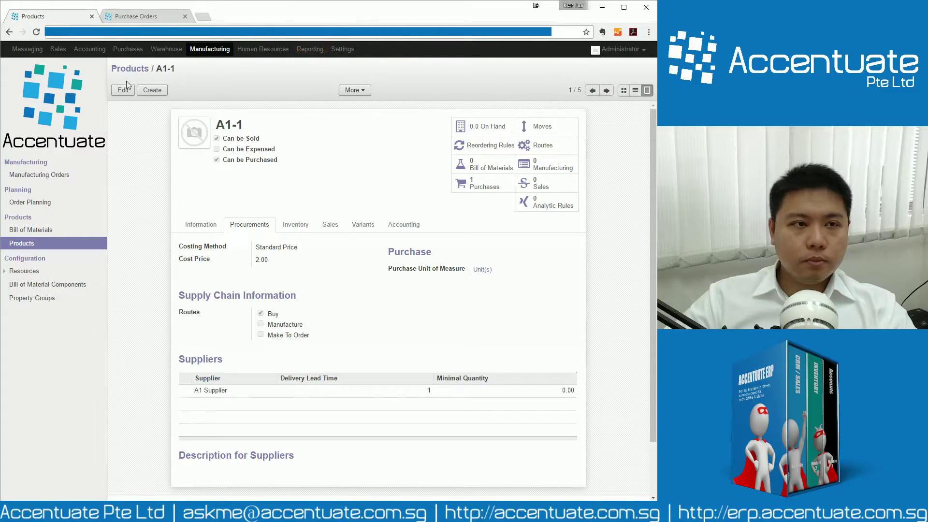
left_click(130, 69)
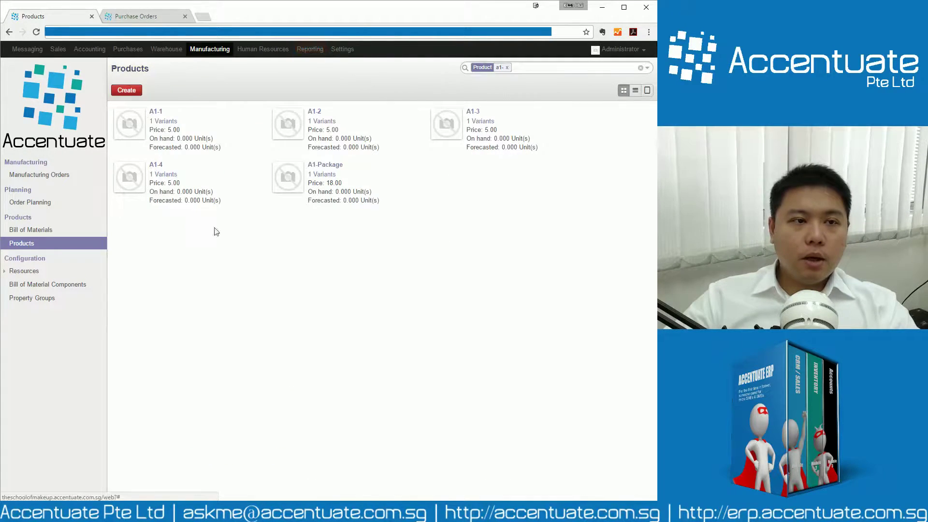
left_click(159, 116)
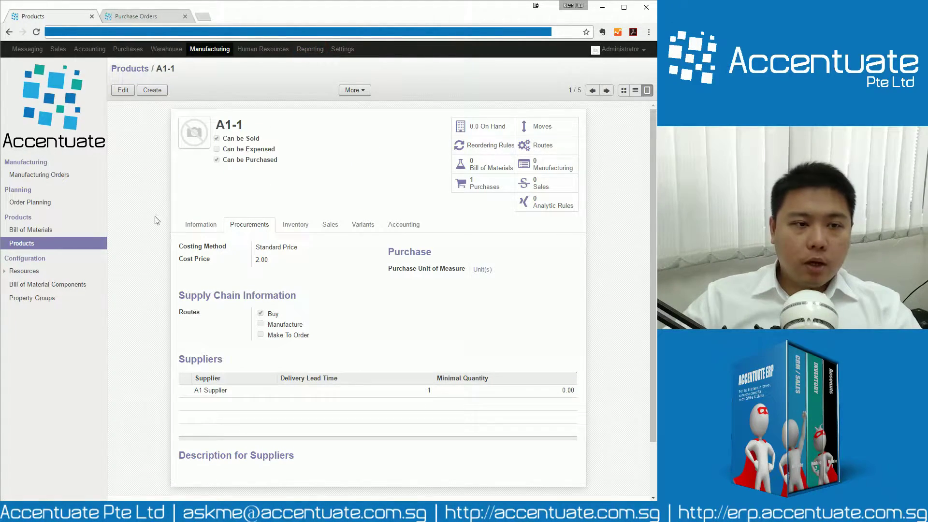
left_click(206, 224)
left_click(125, 91)
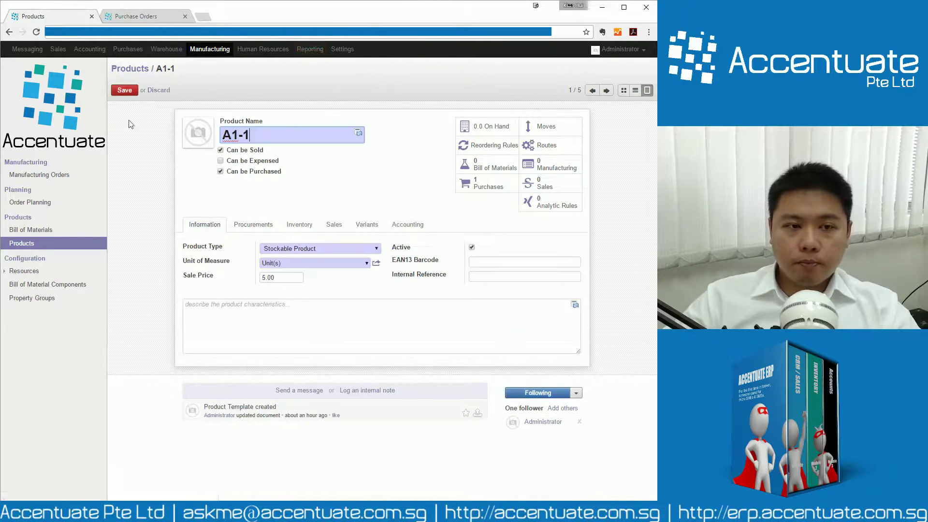
left_click(374, 250)
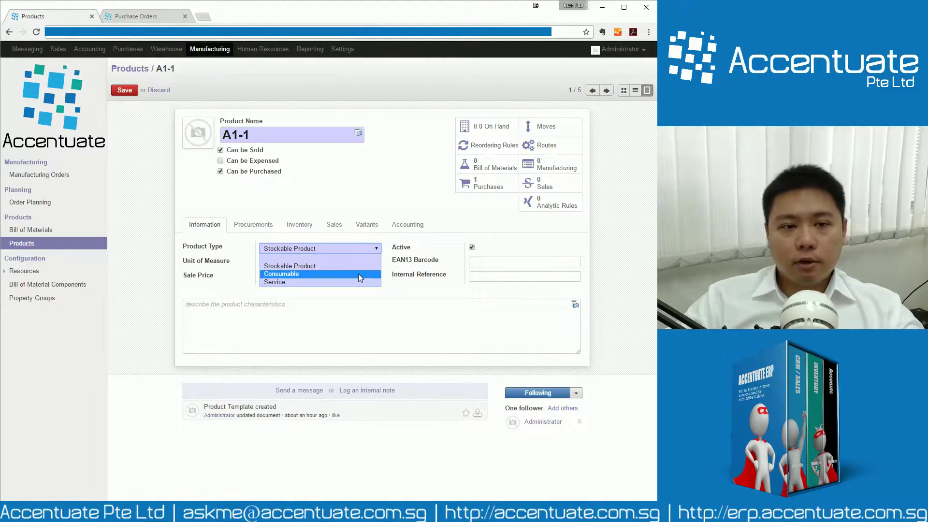
left_click(332, 211)
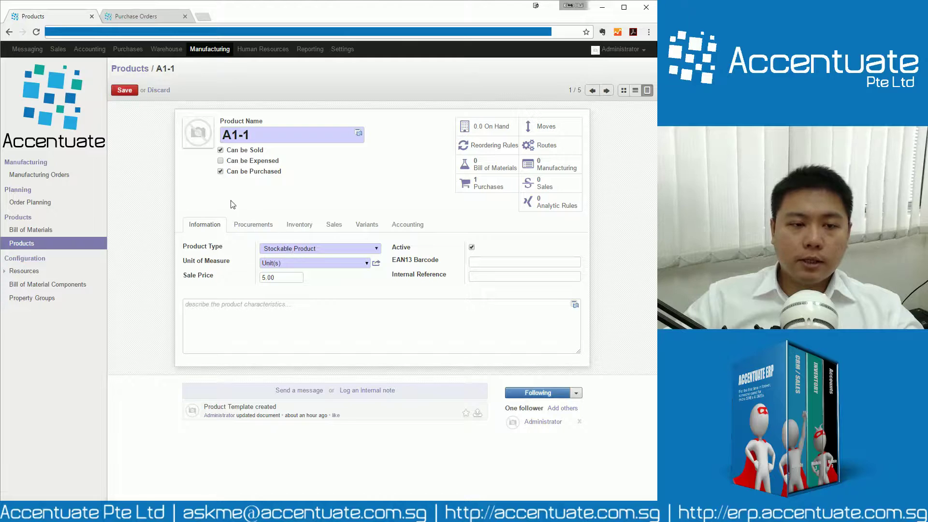
left_click(255, 225)
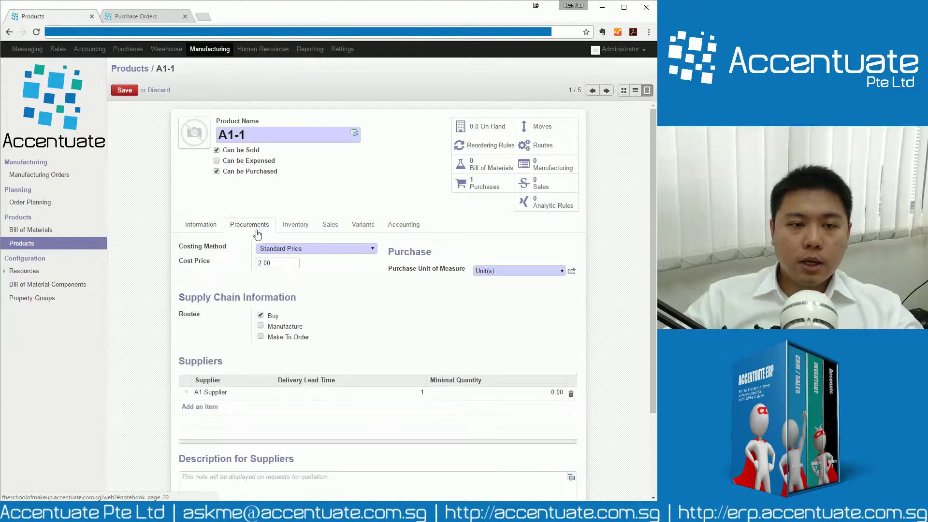
left_click(296, 232)
left_click(124, 90)
Change the product type of A1-4 to Consumable and save the product.
left_click(606, 91)
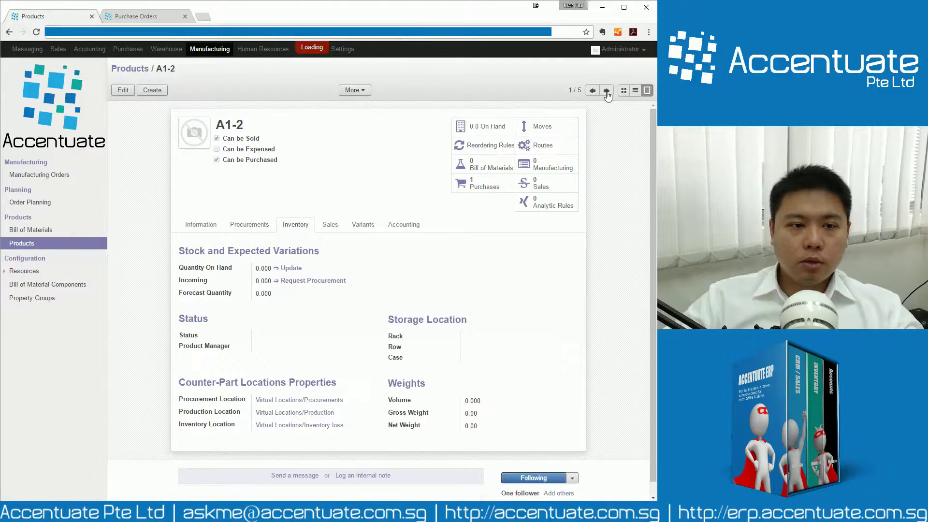
left_click(606, 91)
left_click(605, 91)
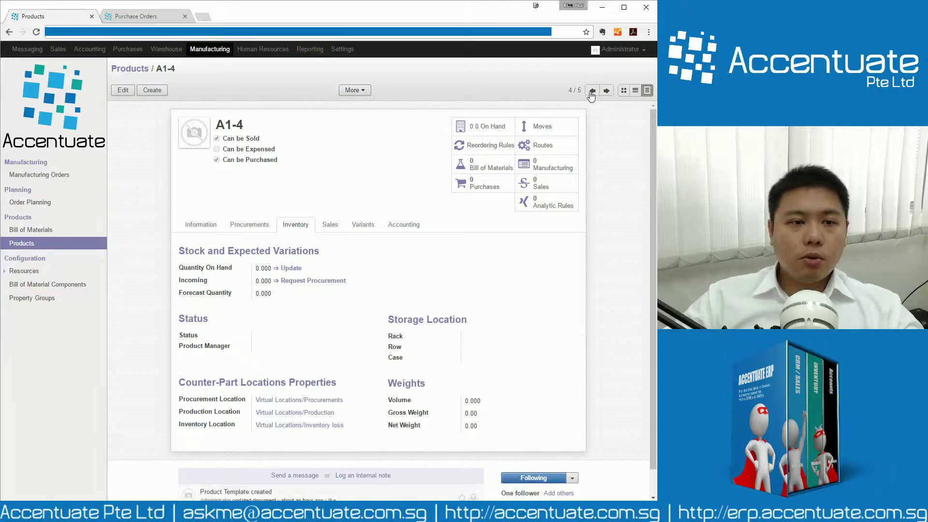
left_click(196, 226)
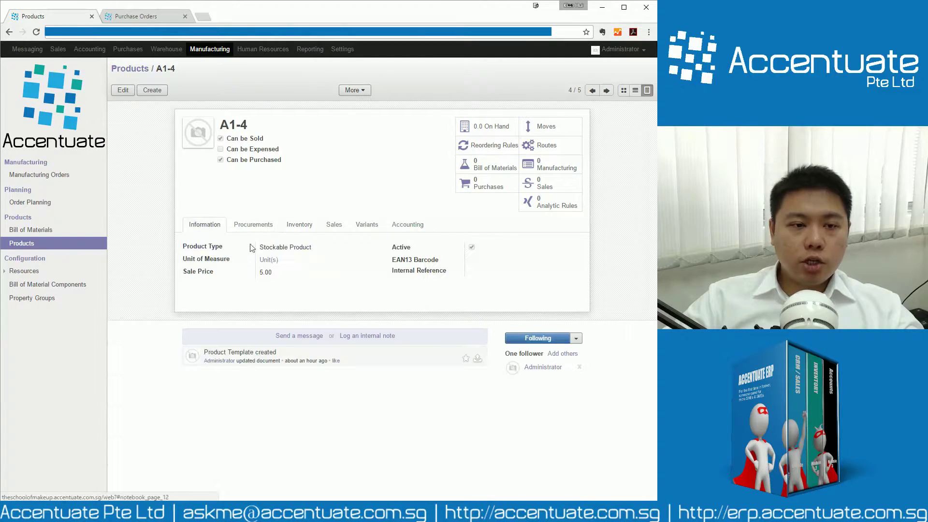
left_click(121, 91)
left_click(297, 246)
left_click(294, 276)
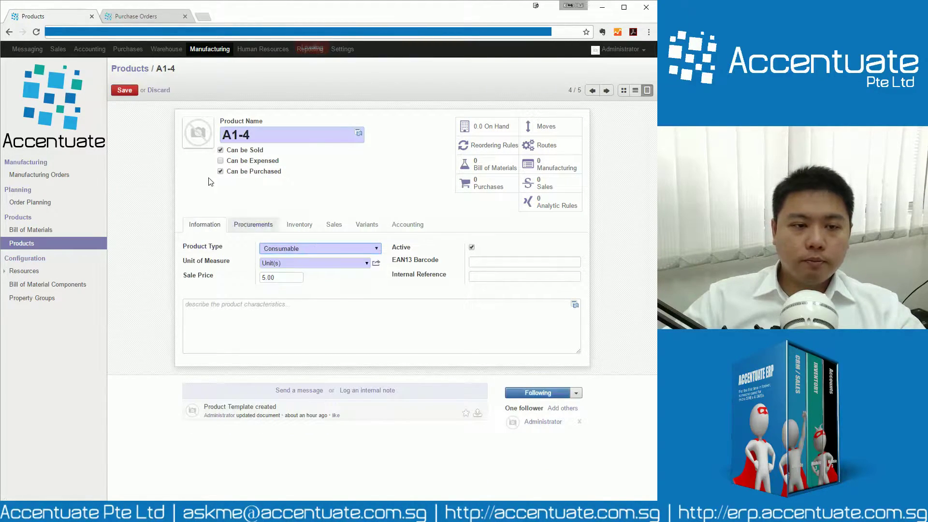
left_click(124, 90)
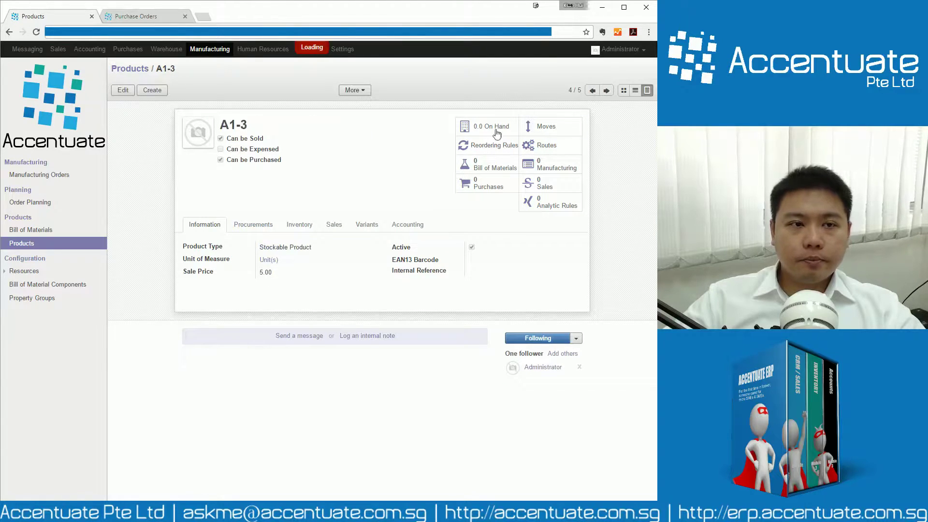
Change the product type of A1-3 to Consumable and save the product.
left_click(123, 90)
left_click(297, 248)
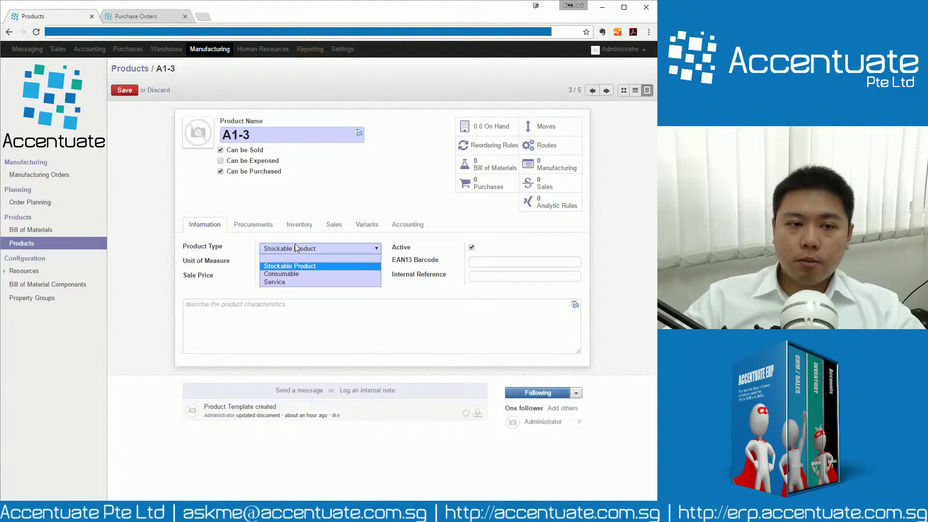
left_click(295, 274)
left_click(125, 90)
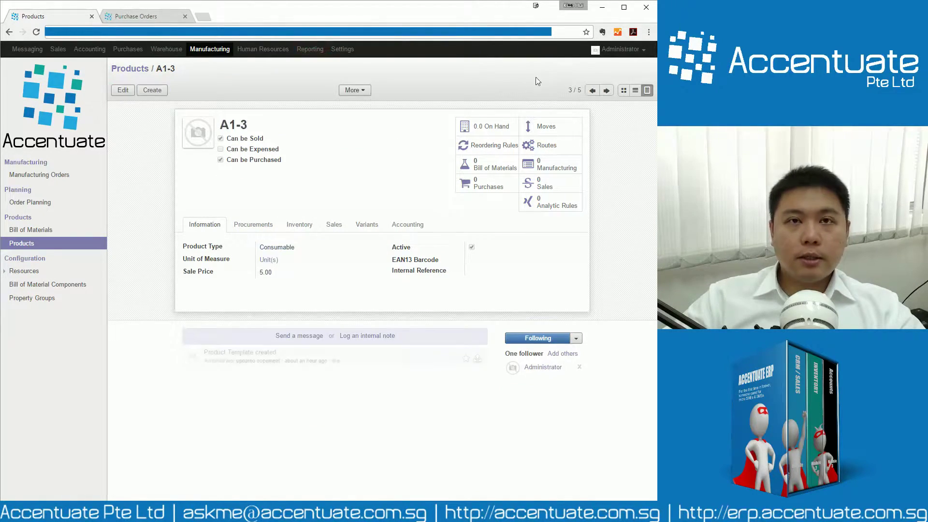
Change the product type of A1-2 to Consumable and save the product.
left_click(592, 91)
left_click(123, 90)
left_click(277, 249)
left_click(294, 275)
left_click(124, 90)
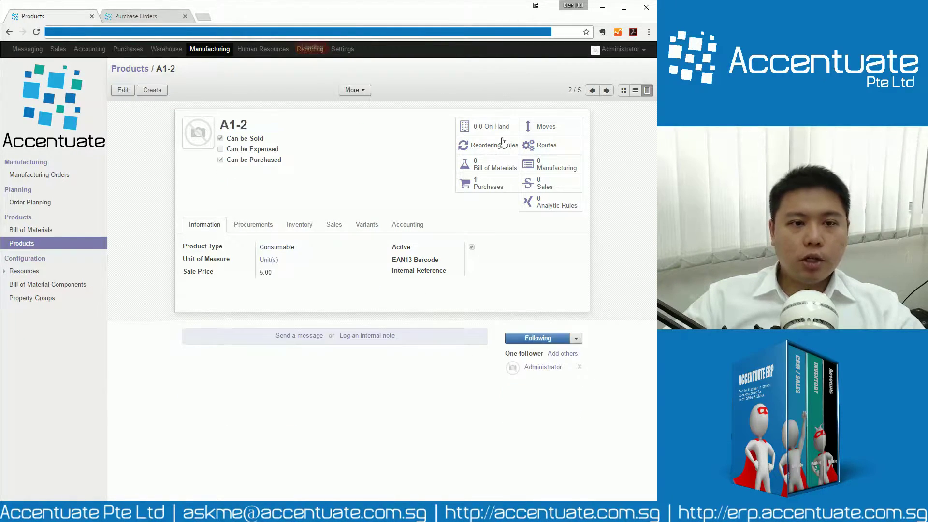
Change the product type of A1-1 to Consumable and save the product.
left_click(592, 91)
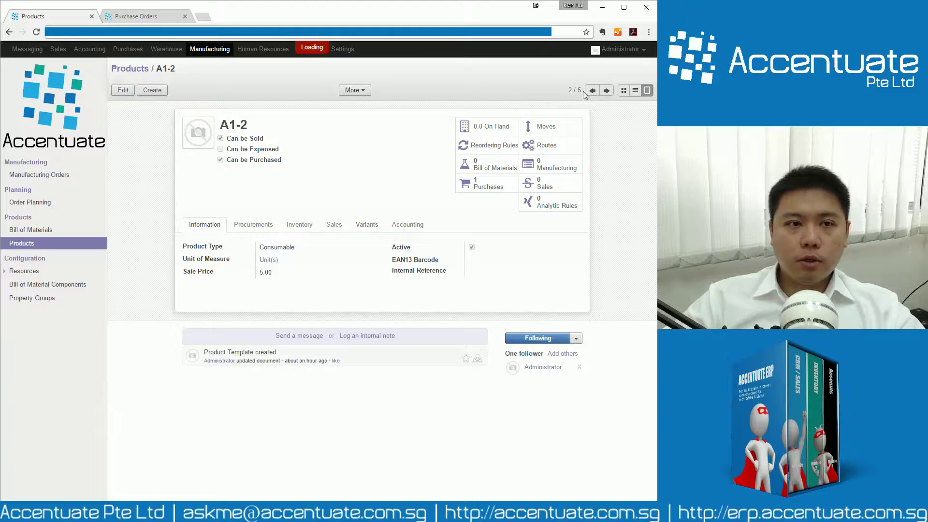
left_click(123, 90)
left_click(293, 248)
left_click(292, 271)
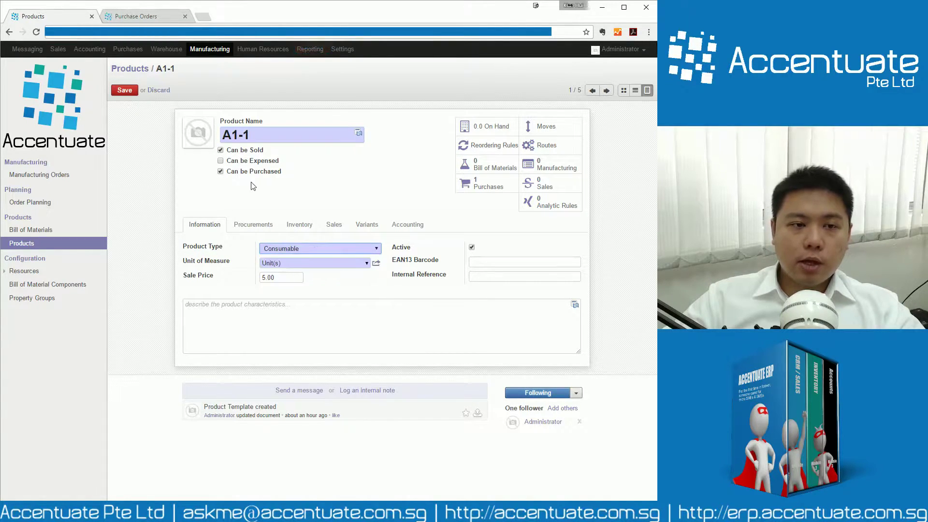
left_click(128, 92)
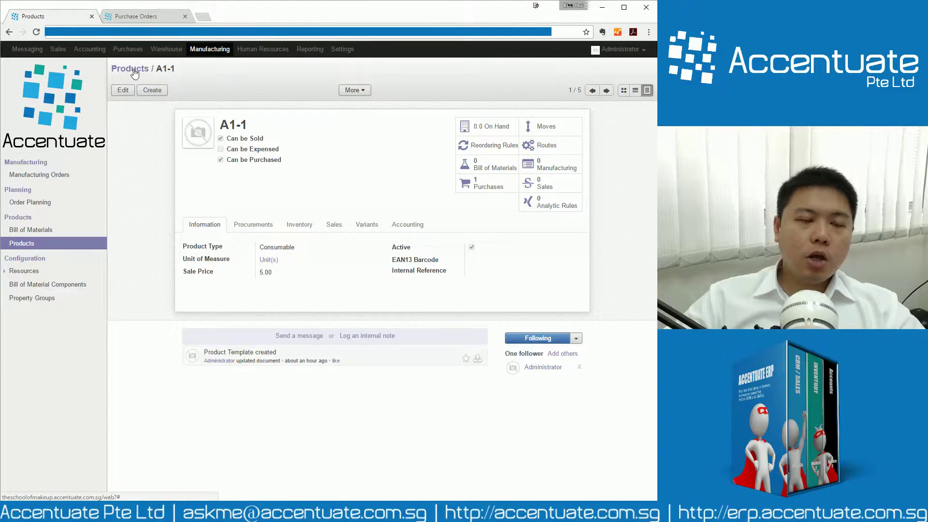
Return to the filtered product list and open the bills of materials of product A1-Package.
left_click(130, 68)
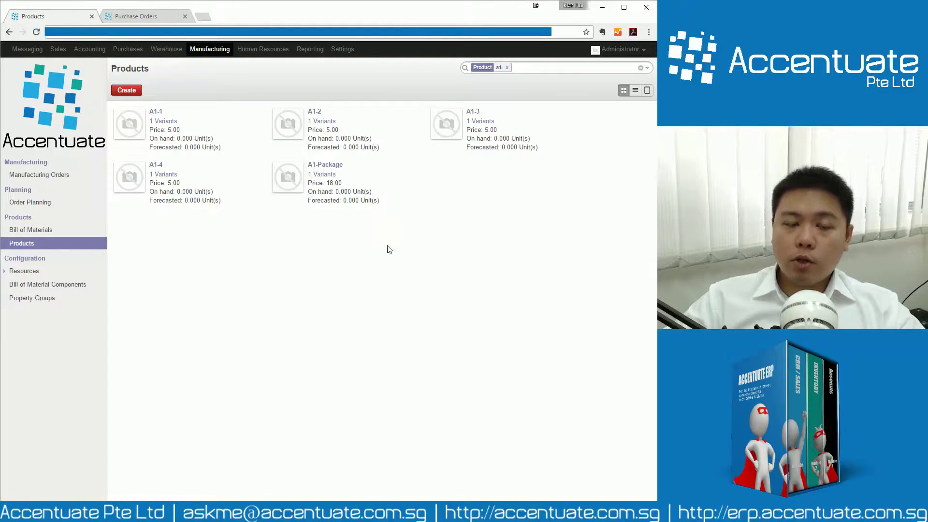
left_click(331, 167)
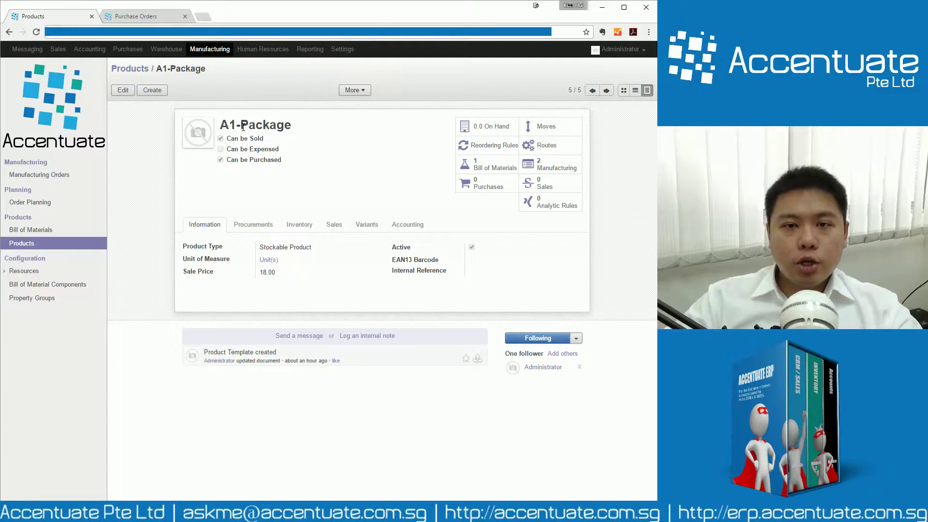
left_click(477, 170)
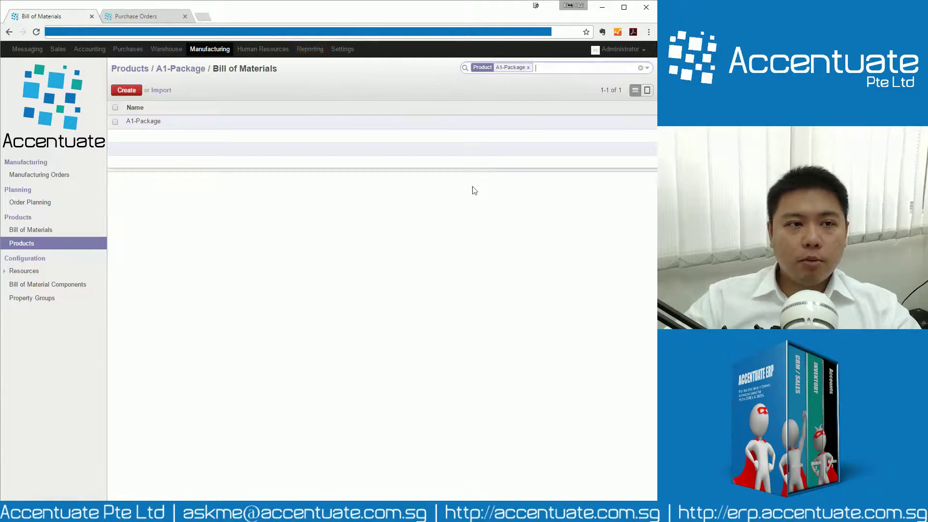
left_click(126, 90)
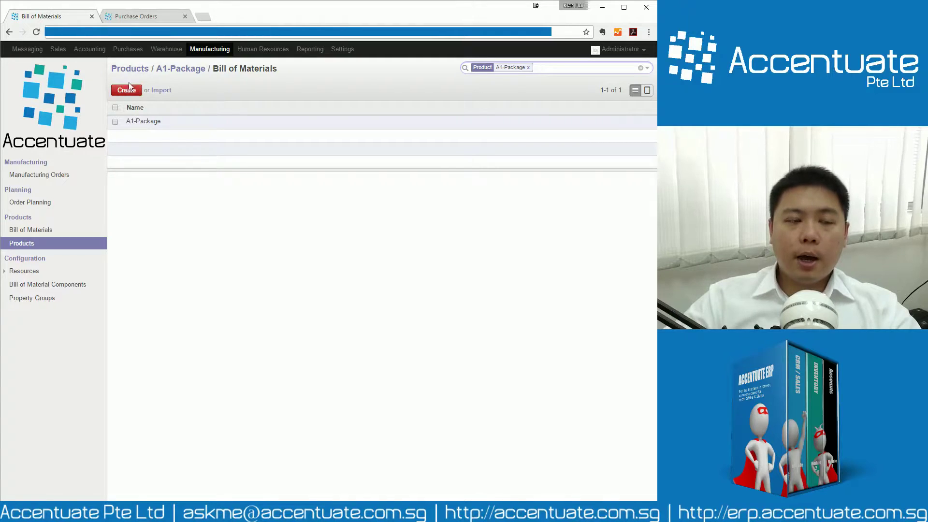
Open the A1-Package bill of materials for editing, reselect A1-Package as its product and save it.
left_click(167, 122)
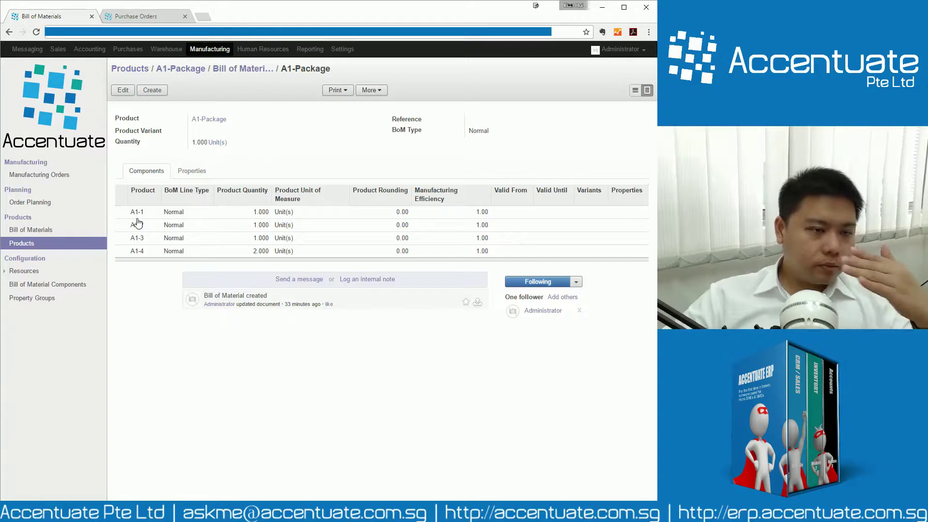
left_click(122, 90)
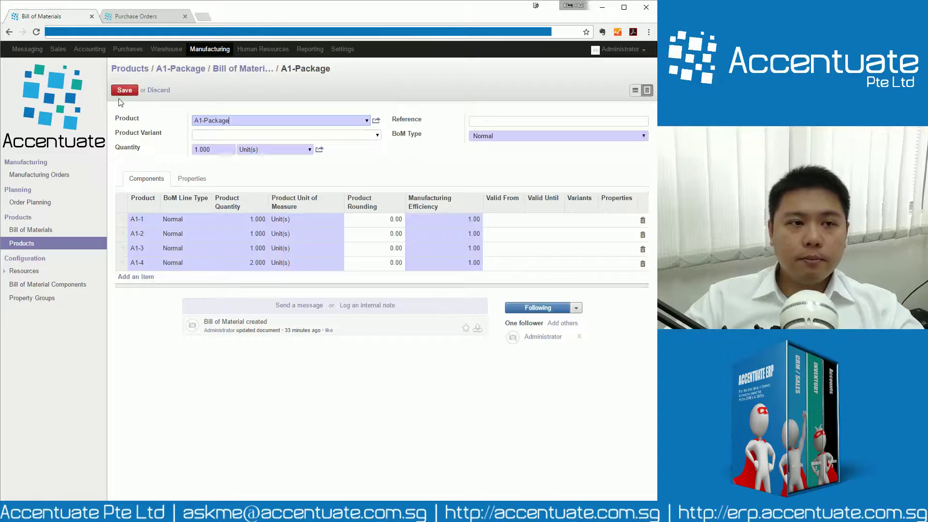
left_click(365, 121)
left_click_drag(252, 118, 112, 111)
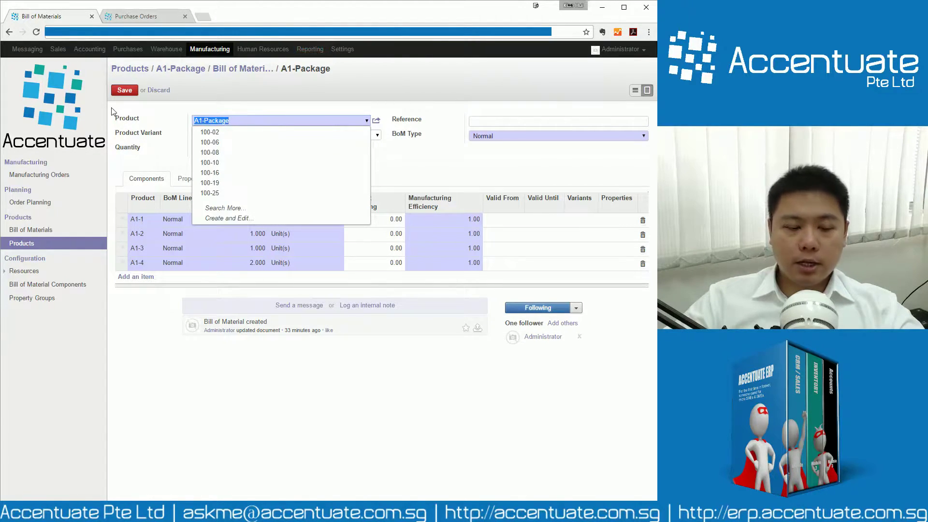
type("a1-")
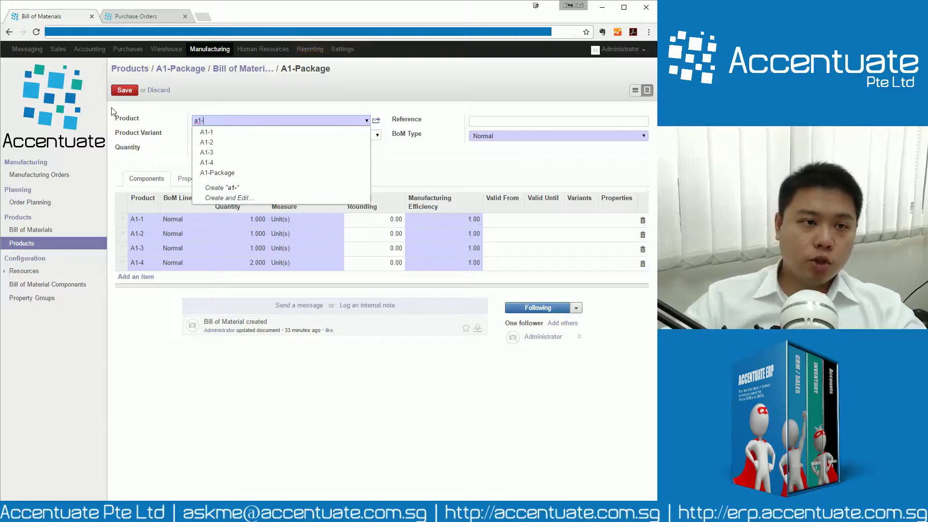
left_click(208, 173)
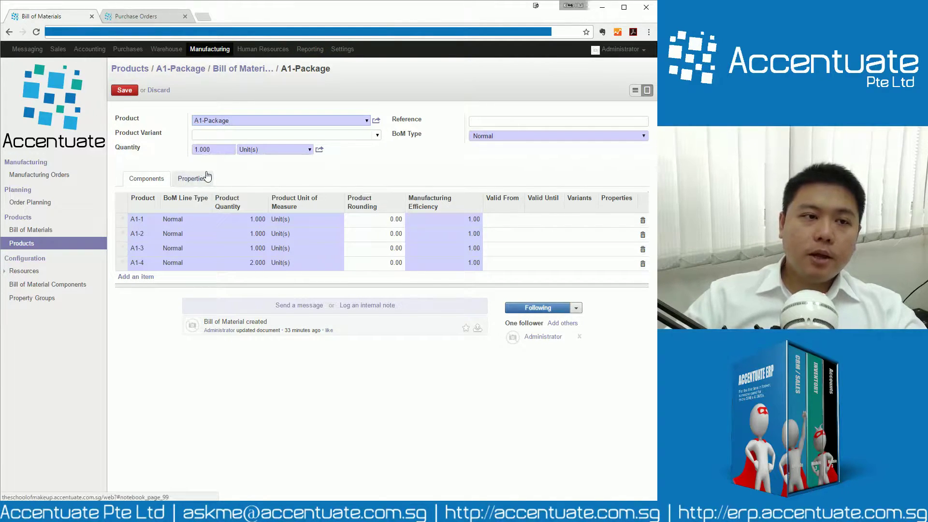
left_click(220, 149)
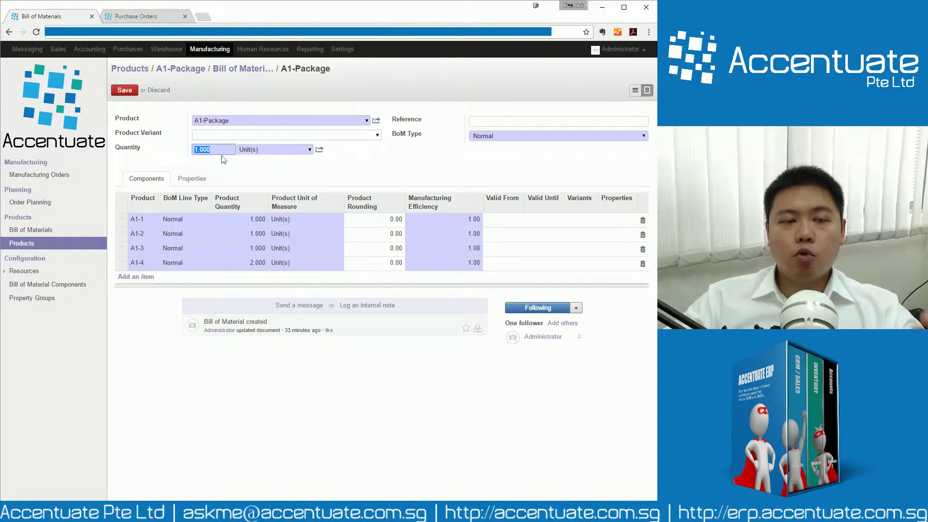
left_click(124, 91)
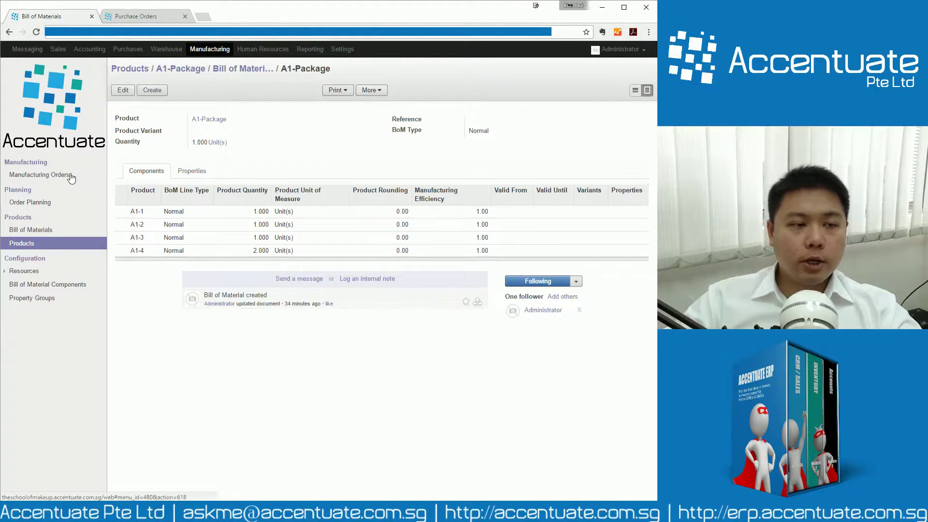
Filter the product list by "a1-" and check the on-hand quantity of A1-Package before production.
left_click(53, 244)
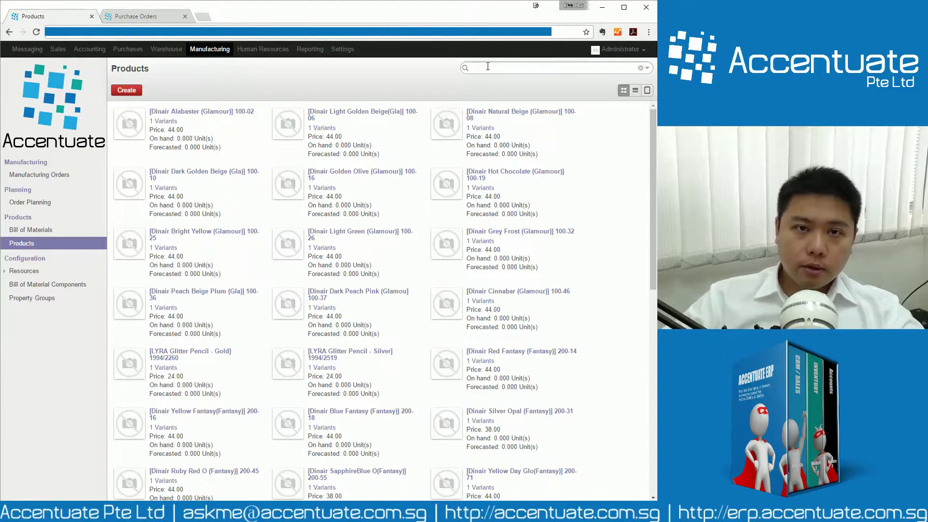
type("a1-")
key("Return")
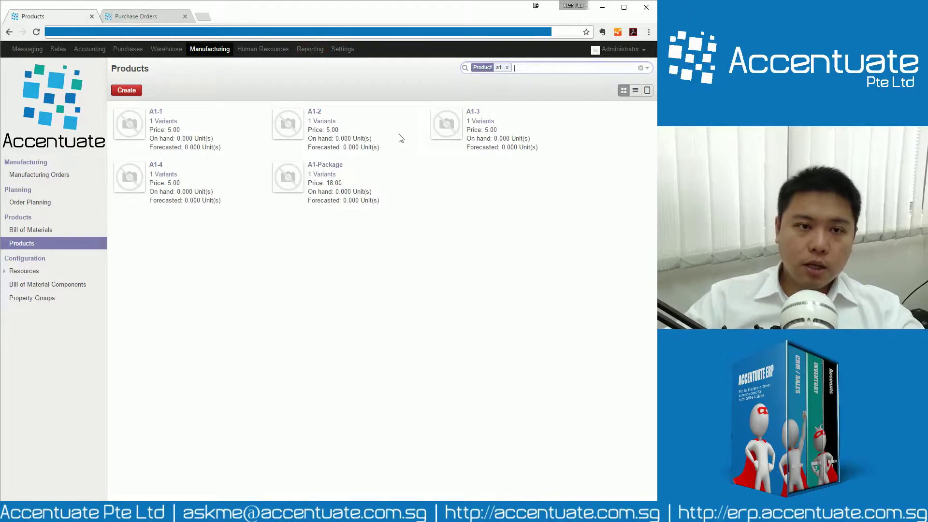
left_click_drag(331, 191, 359, 189)
left_click(357, 265)
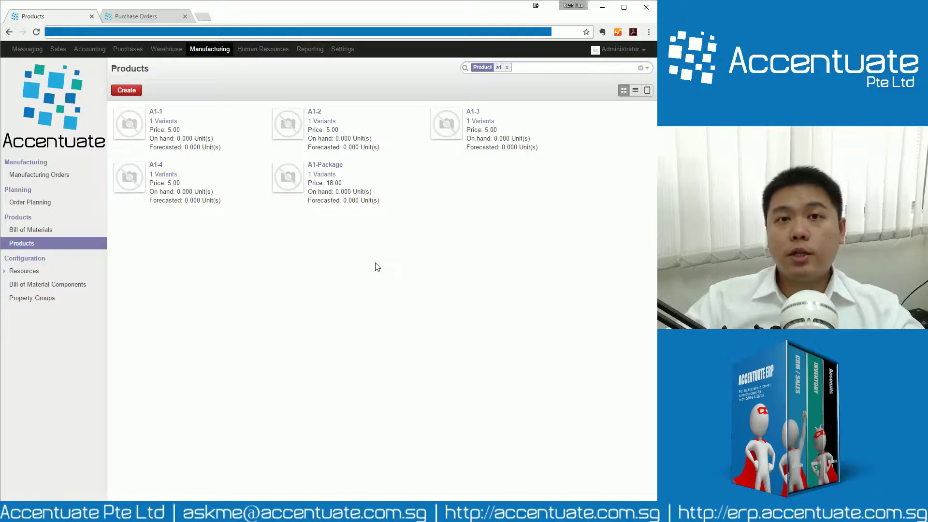
Create and save a manufacturing order for product A1-Package with a quantity of 20.
left_click(50, 176)
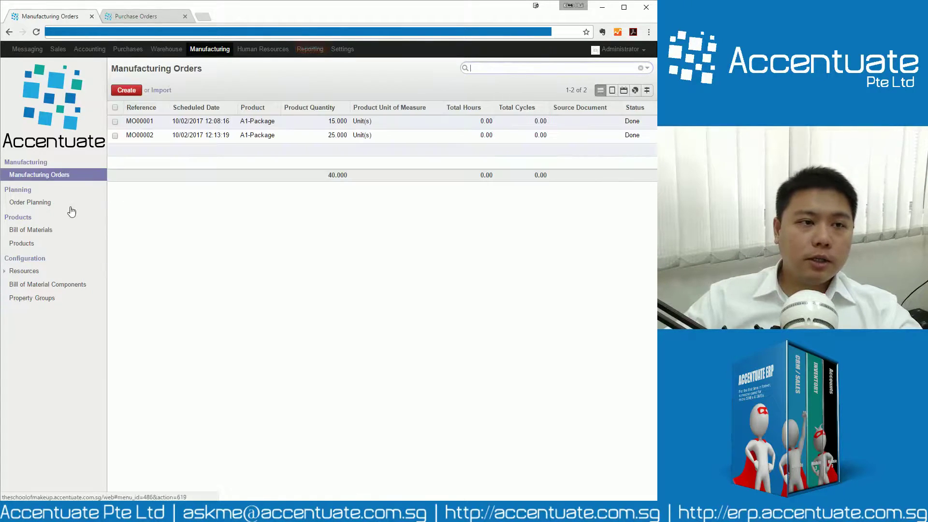
left_click(125, 90)
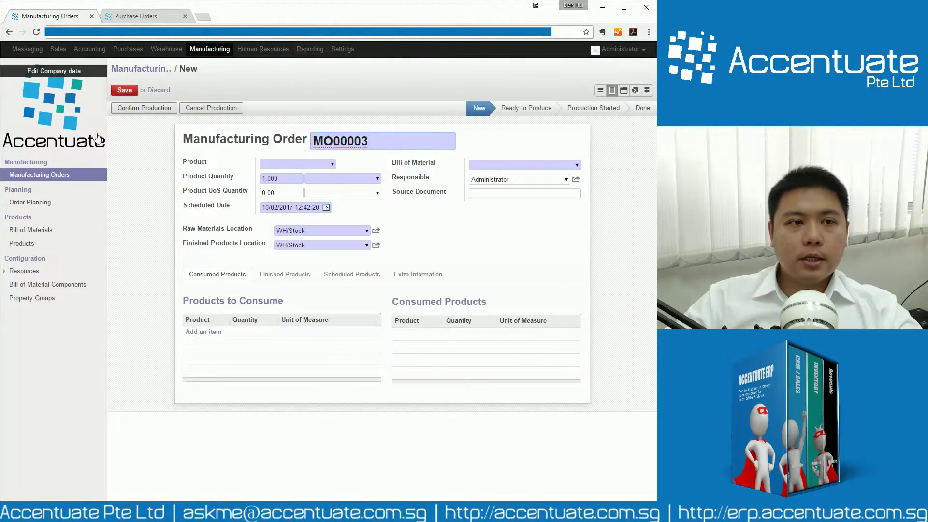
left_click(333, 165)
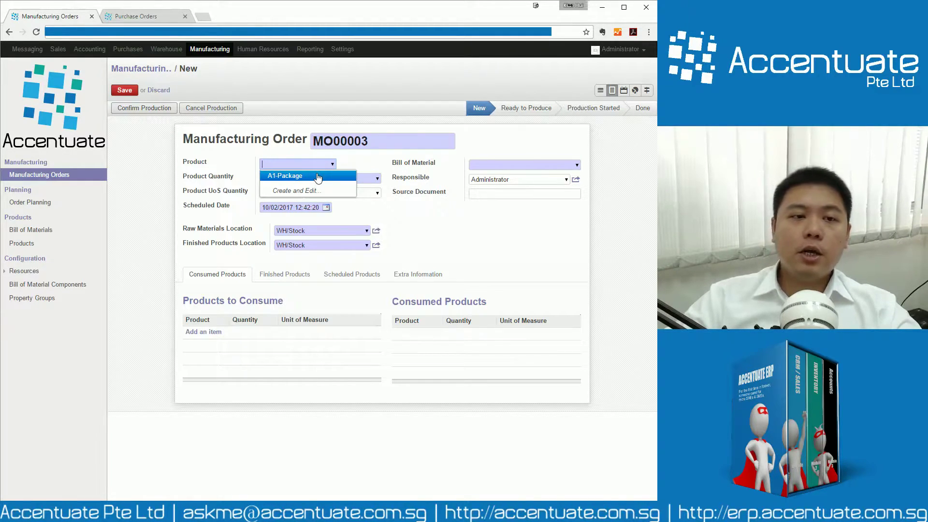
left_click(284, 177)
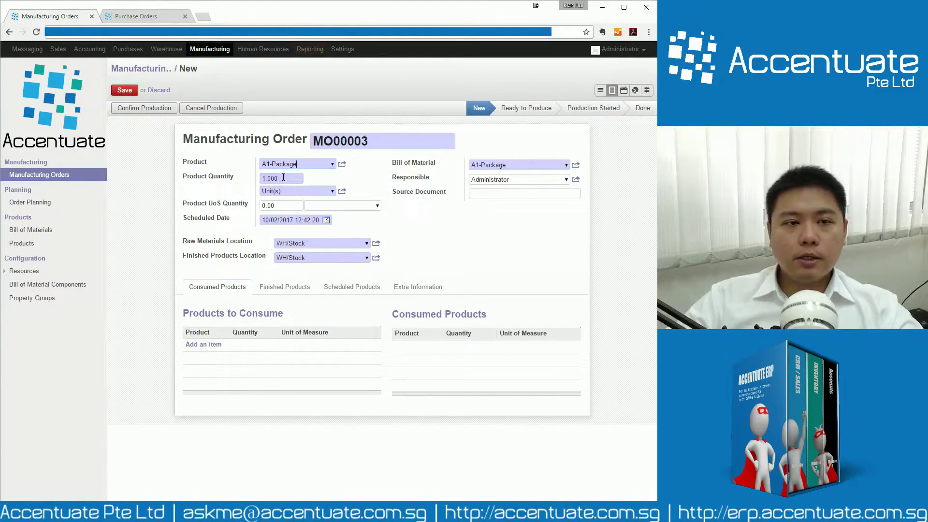
double_click(283, 177)
type("20")
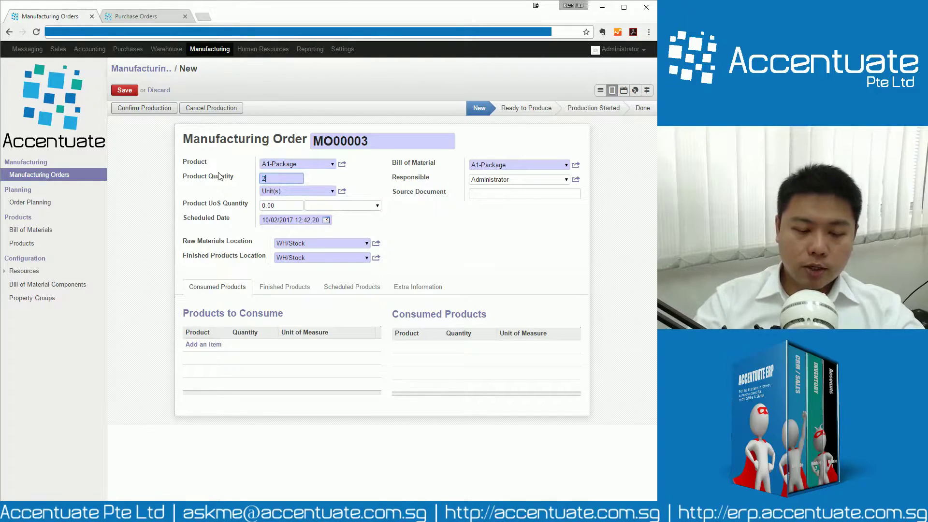
left_click(147, 145)
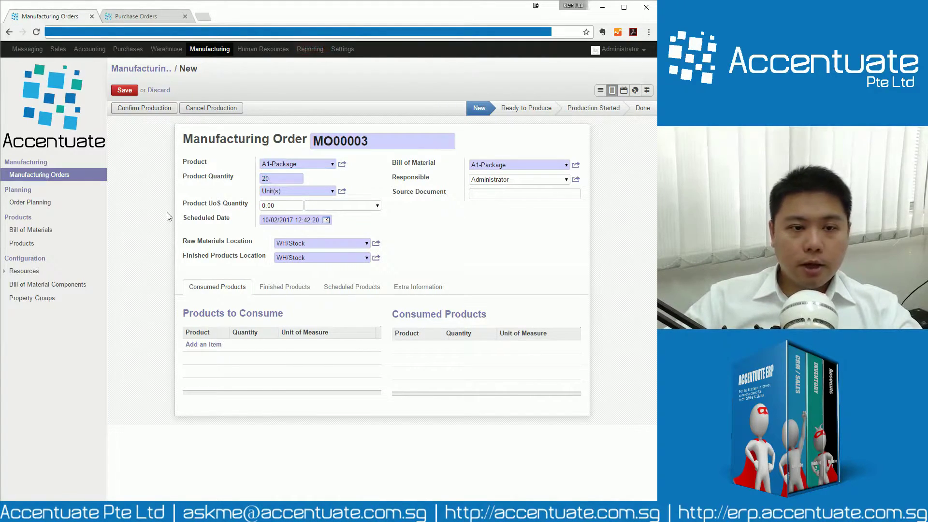
left_click(124, 90)
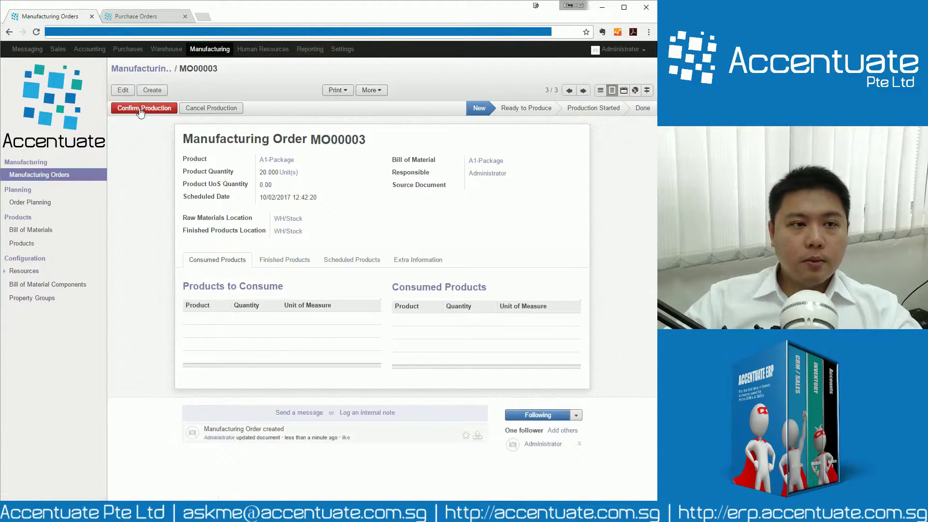
Complete manufacturing order MO00003 by confirming production, checking raw material availability and producing the order.
left_click(141, 109)
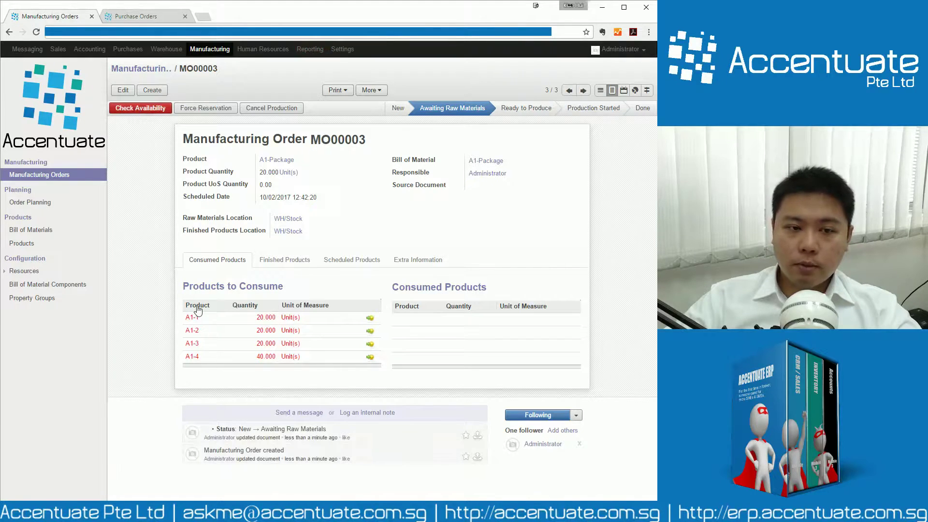
mouse_move(267, 336)
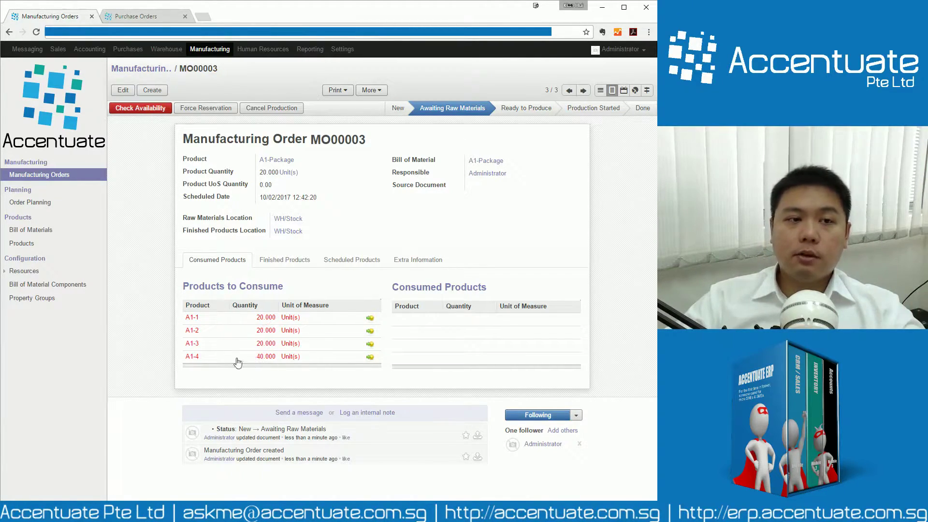
left_click(147, 110)
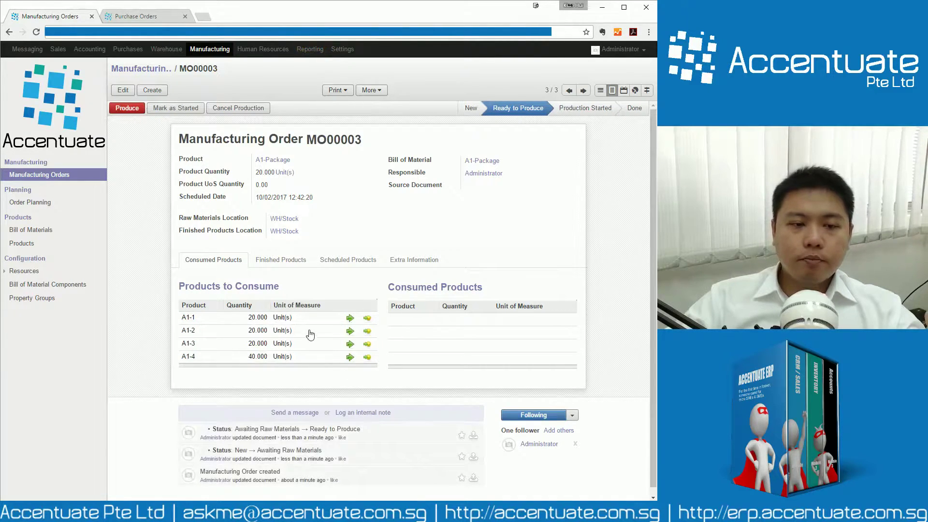
left_click(129, 109)
left_click(137, 277)
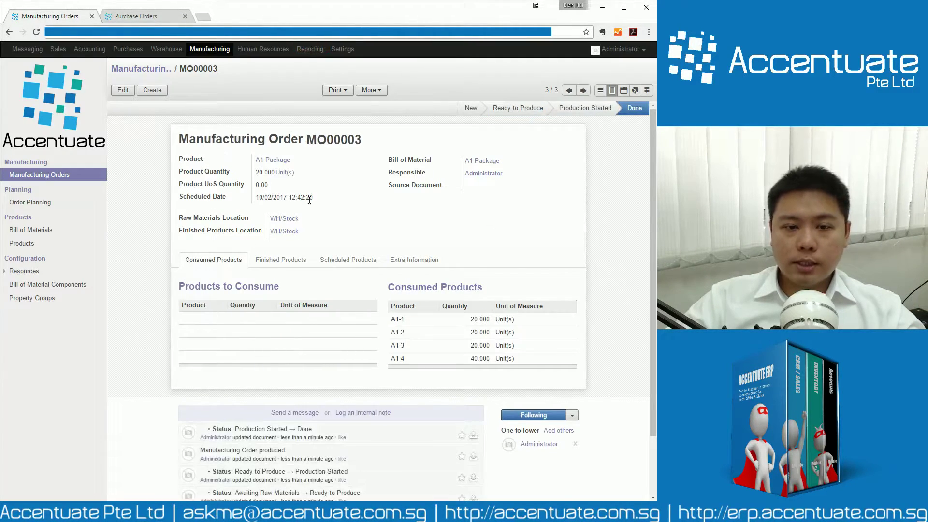
Return to the products filtered by "a1-" and compare the on-hand quantities of A1-Package and its components after production.
left_click(26, 244)
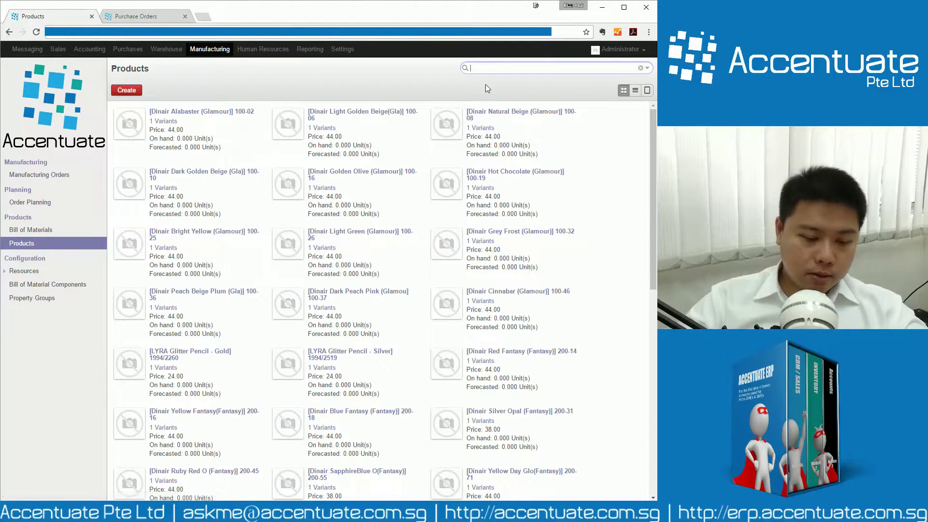
type("a1-")
key("Return")
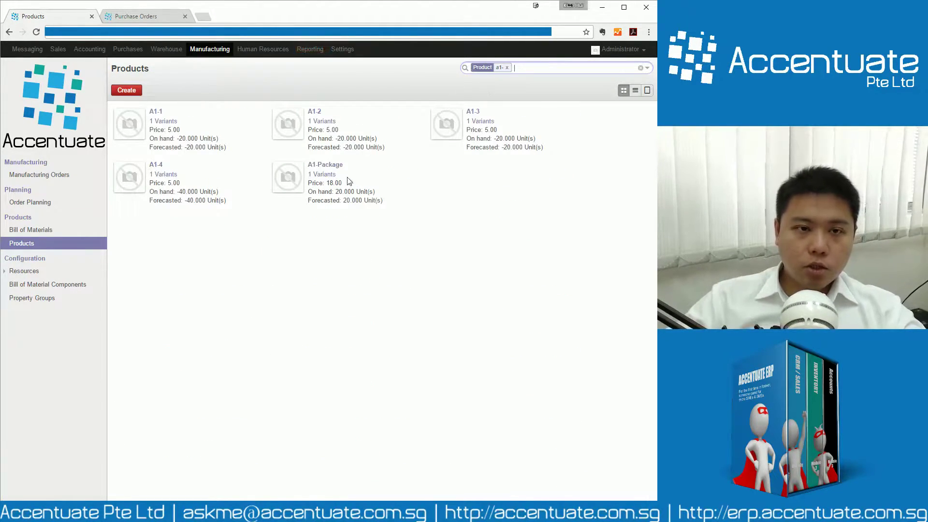
left_click_drag(336, 193, 360, 193)
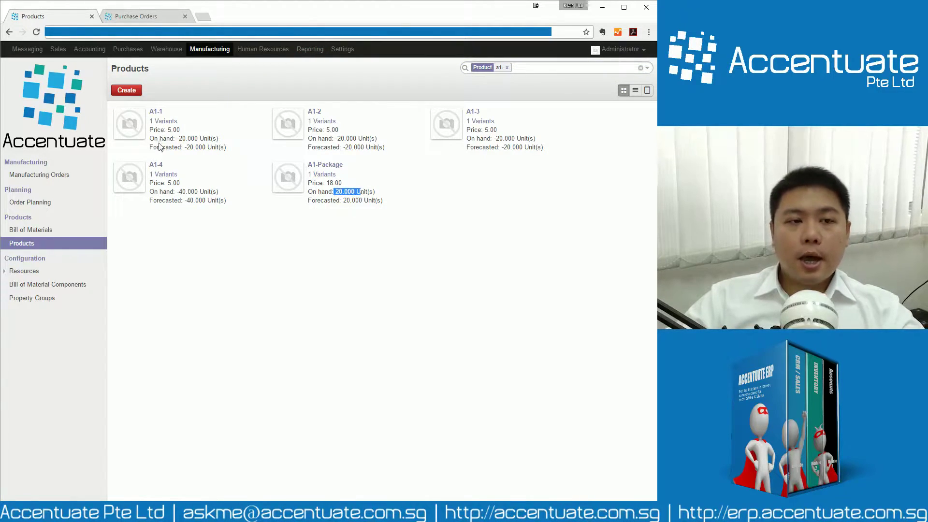
left_click_drag(161, 138, 499, 145)
left_click(523, 167)
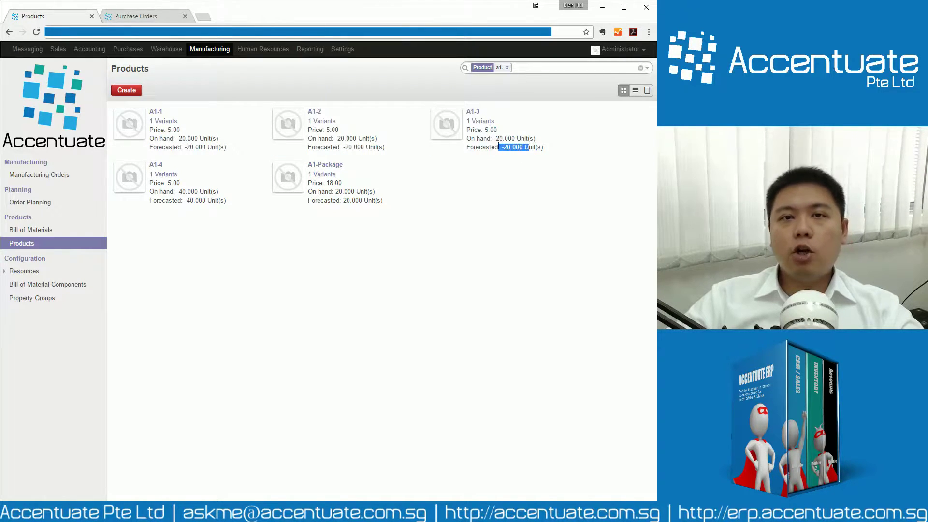
left_click(439, 233)
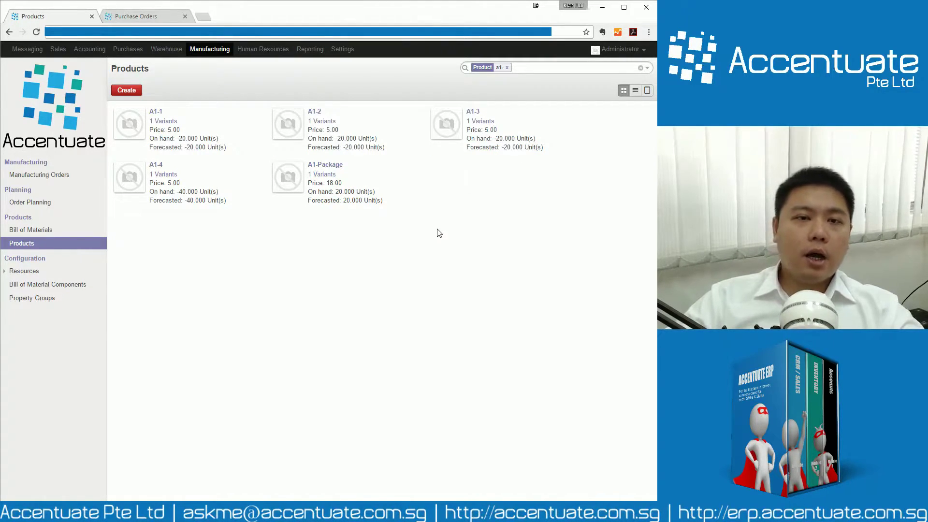
Update the on-hand quantity of product A1-1 to 0 at location WH/Stock.
left_click(161, 114)
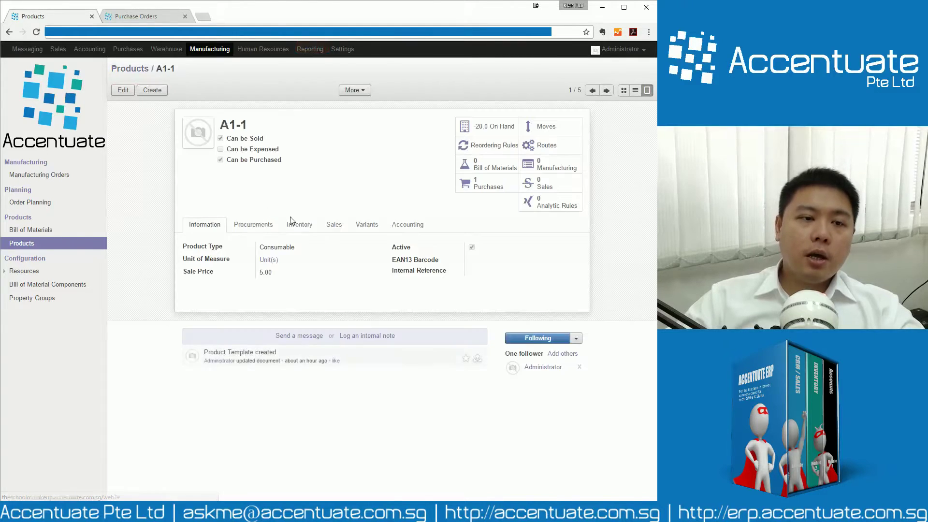
left_click(301, 226)
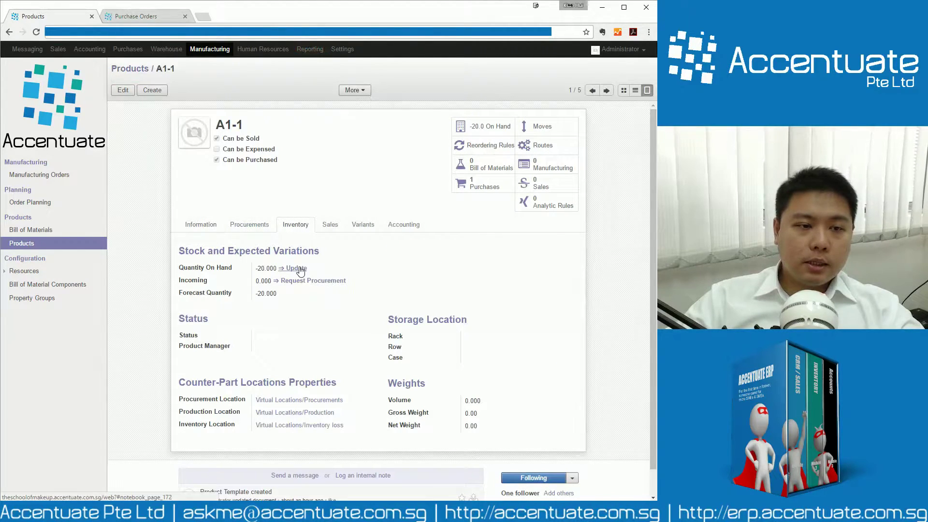
left_click(296, 268)
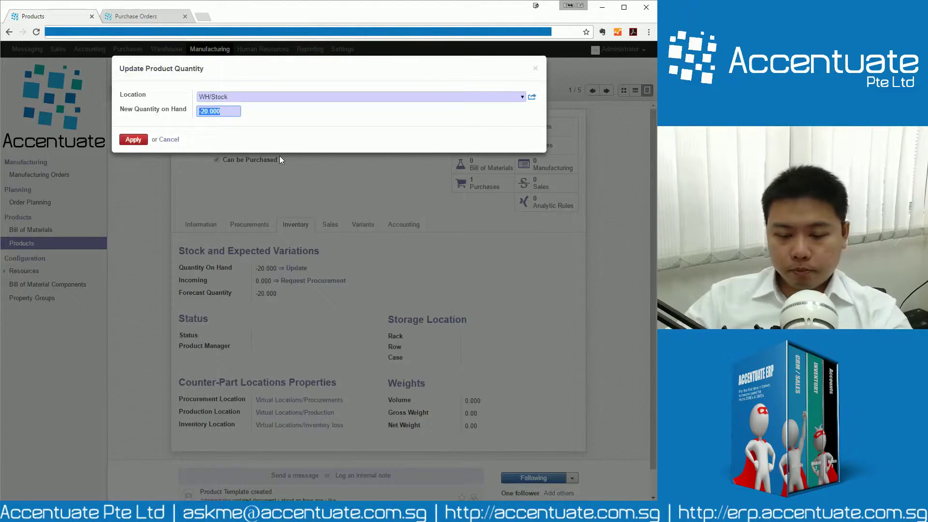
type("0")
left_click(133, 140)
Go to product A1-2 in edit mode and update its on-hand quantity to 0.
left_click(609, 94)
left_click(122, 89)
left_click(296, 268)
key("Tab")
type("0")
left_click(134, 140)
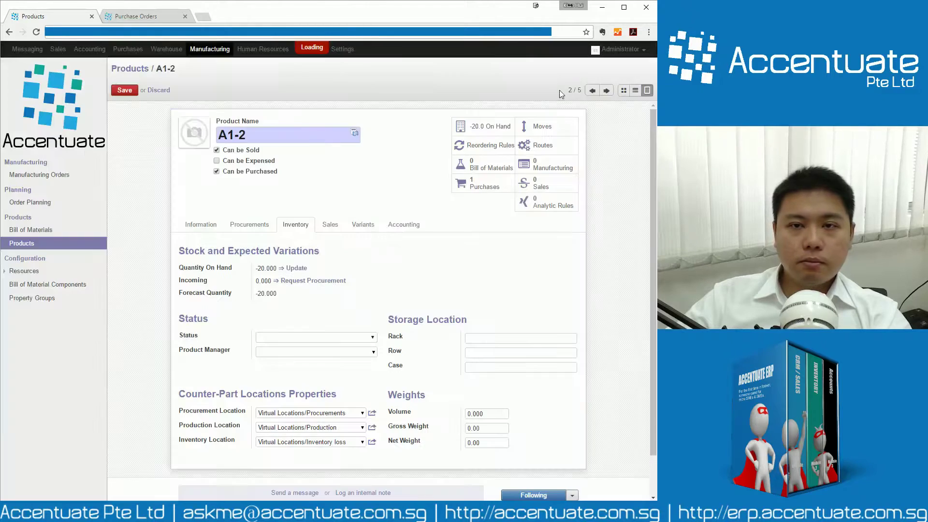
Move on to product A1-3 and update its on-hand quantity to 0 at WH/Stock.
left_click(605, 90)
left_click(295, 268)
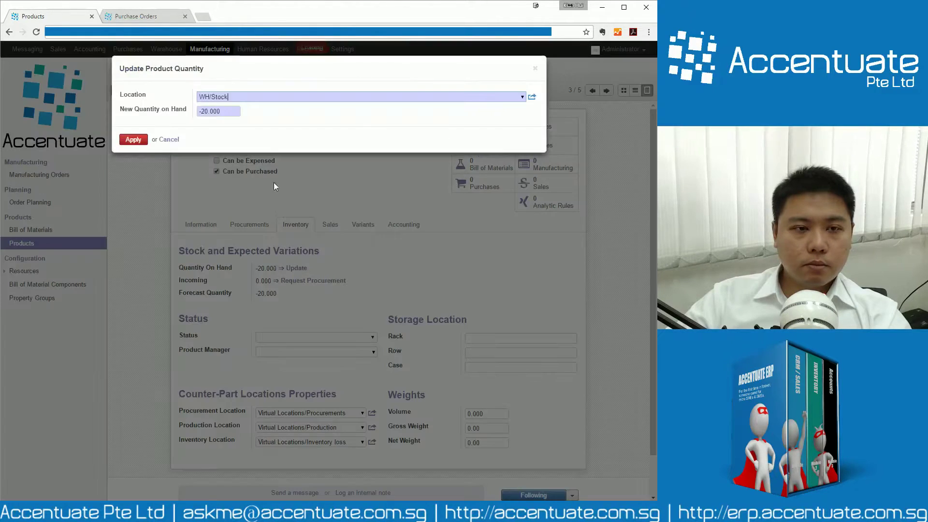
key("Tab")
type("0")
left_click(133, 139)
Move on to product A1-4 and update its on-hand quantity to 0.
left_click(606, 90)
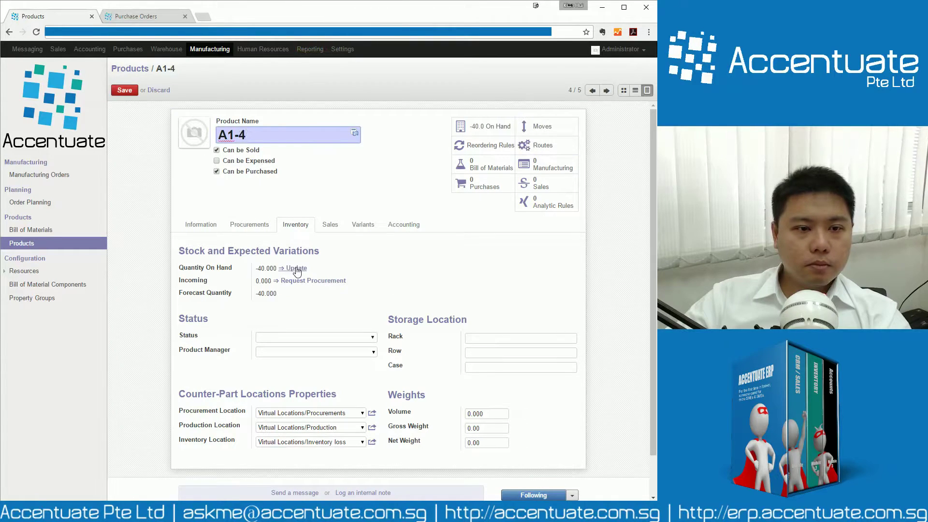
left_click(296, 268)
key("Tab")
type("0")
left_click(133, 140)
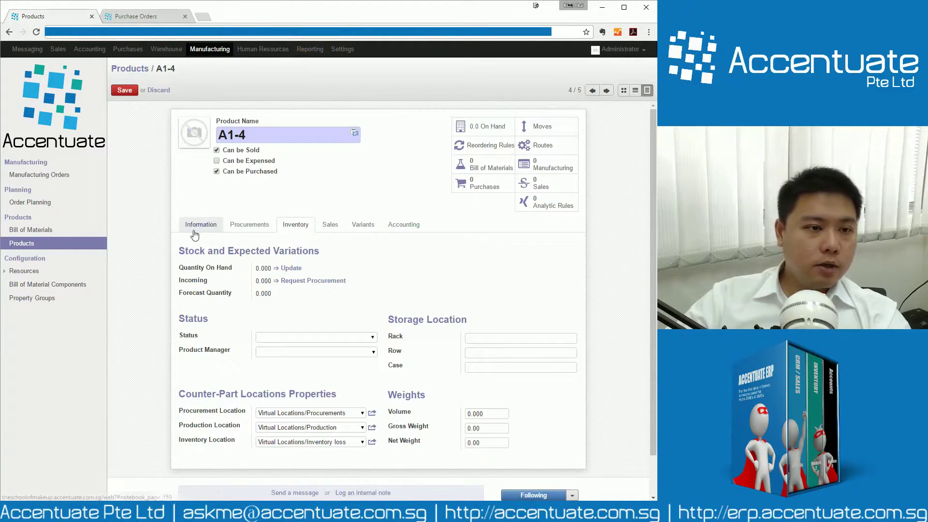
Change product A1-4's type to Stockable Product, save it, and check its inventory information.
left_click(195, 234)
left_click(312, 248)
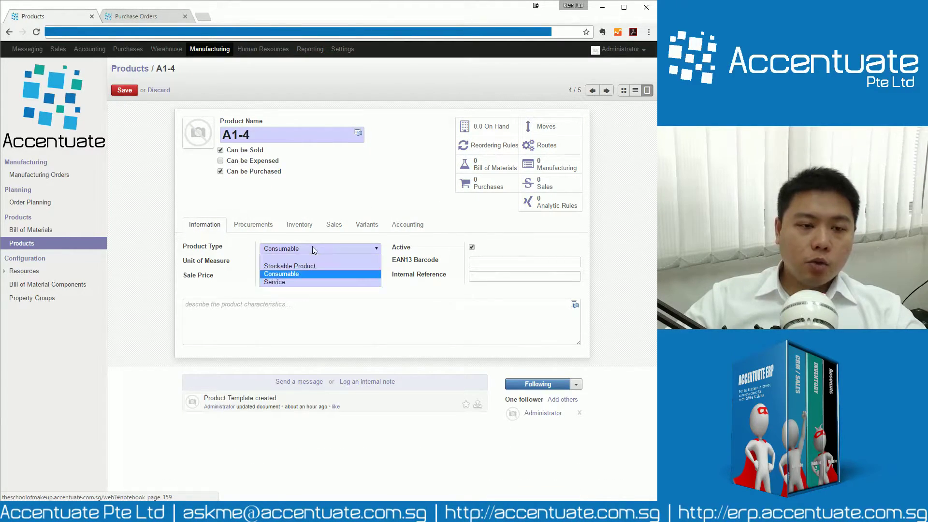
left_click(304, 268)
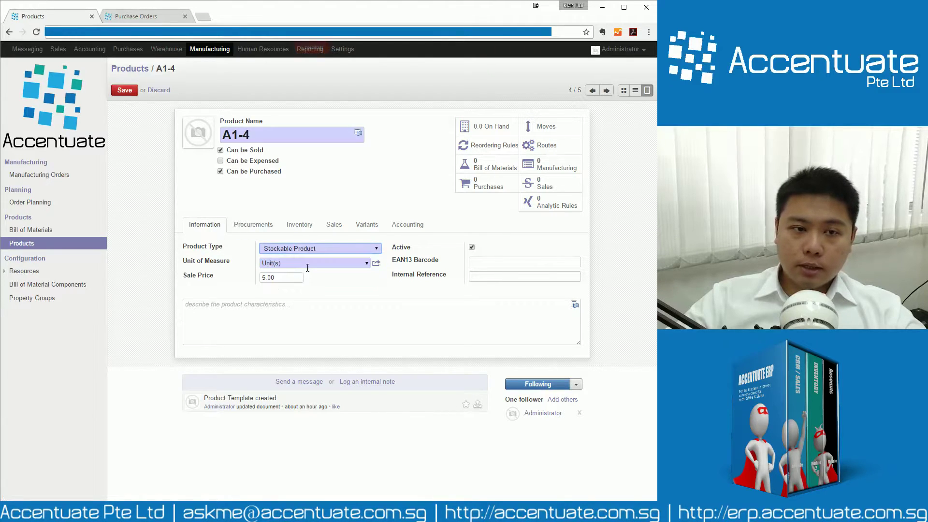
left_click(125, 91)
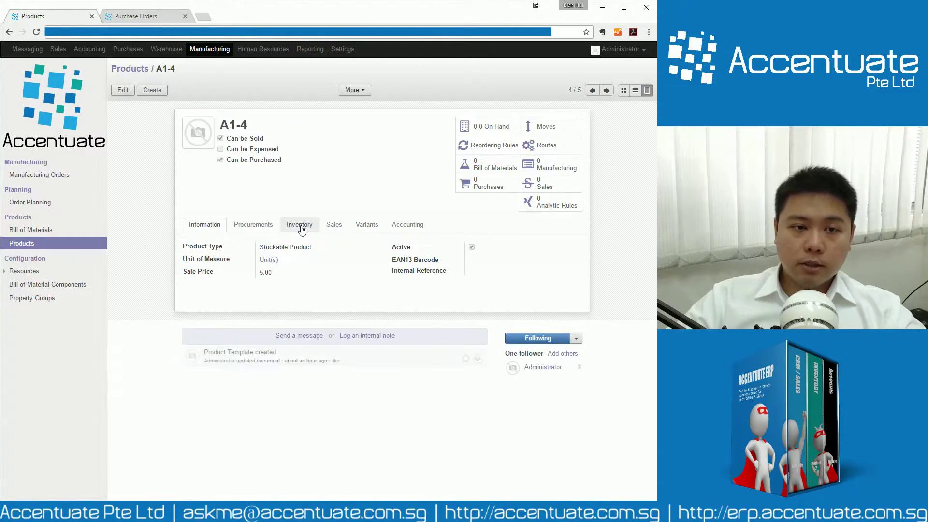
left_click(298, 226)
left_click(202, 225)
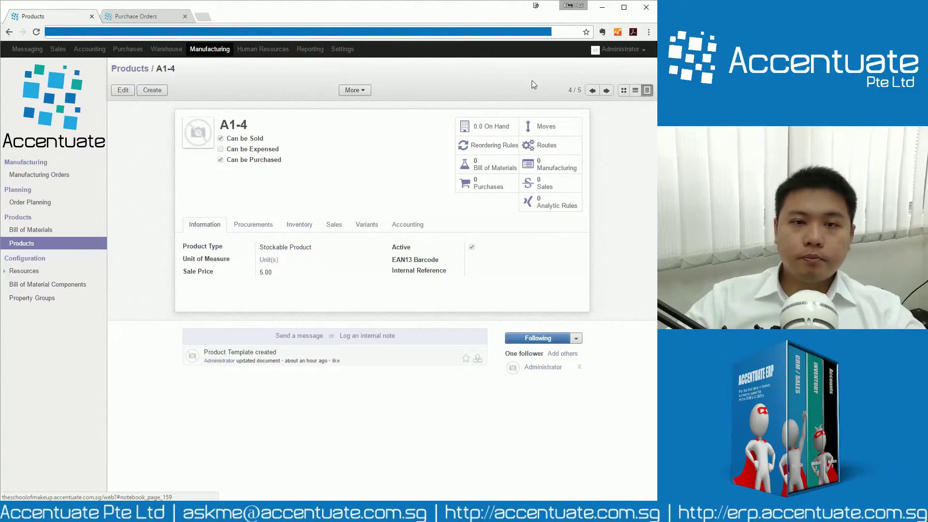
Go back to product A1-3, change its product type to Stockable Product and save it.
left_click(605, 93)
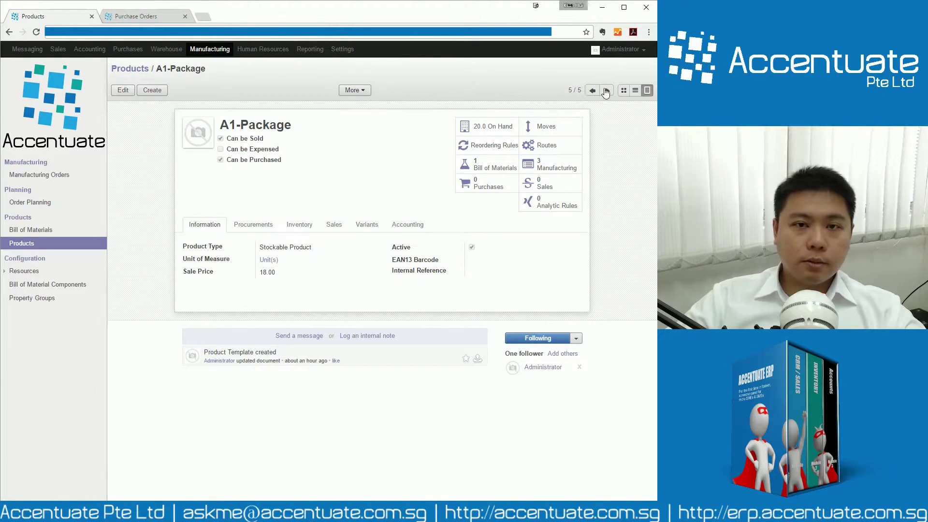
left_click(589, 96)
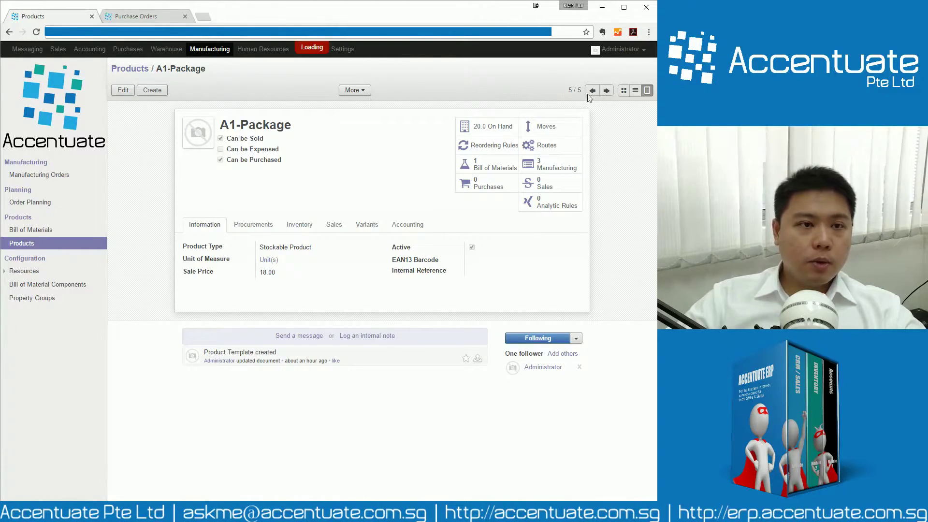
left_click(590, 96)
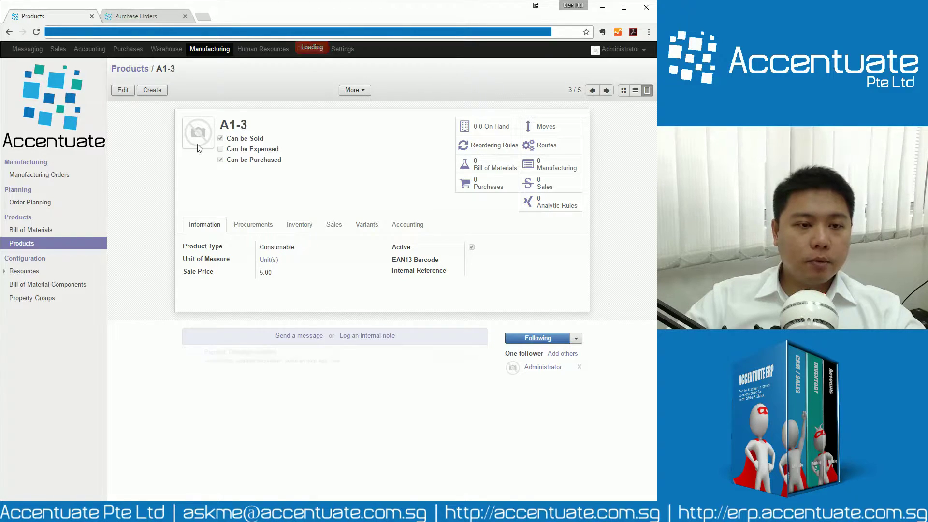
left_click(122, 90)
left_click(291, 248)
left_click(285, 258)
left_click(125, 90)
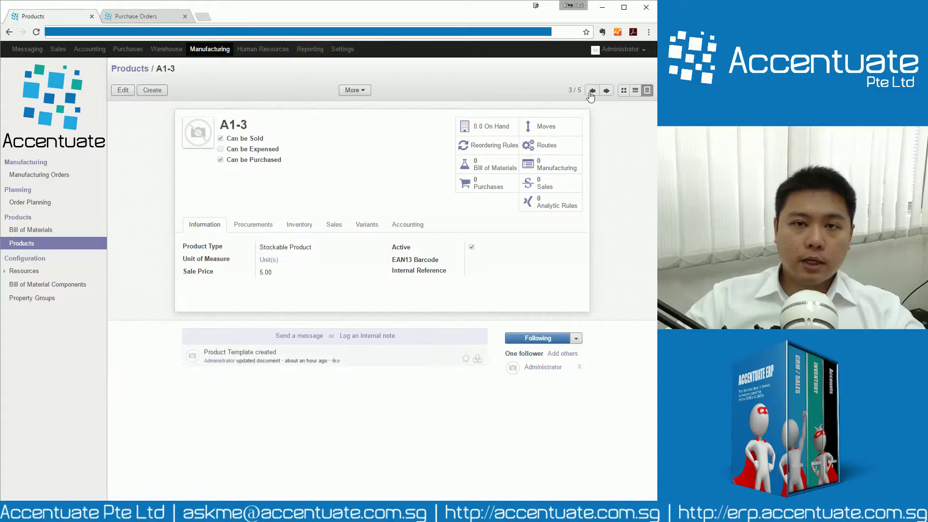
Move to product A1-2, set its product type to Stockable Product and save the record.
left_click(592, 90)
left_click(122, 90)
left_click(299, 248)
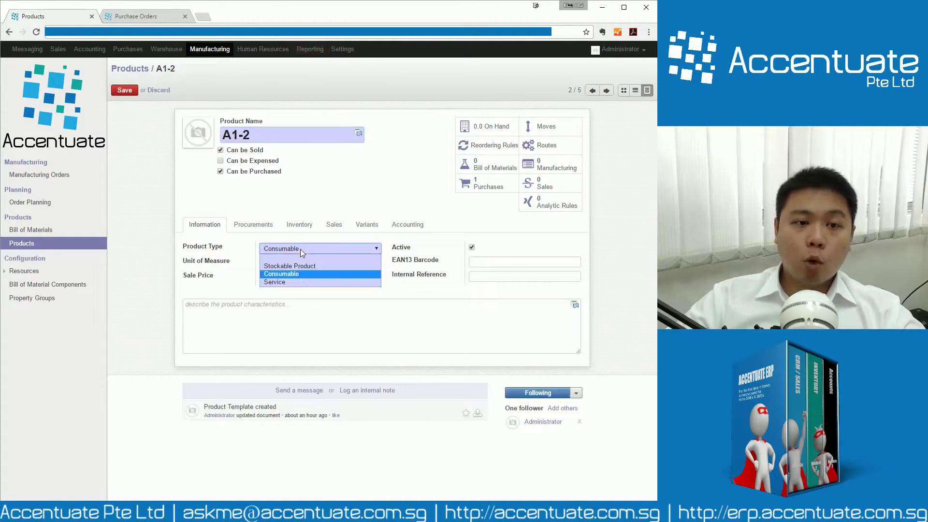
left_click(287, 261)
left_click(121, 88)
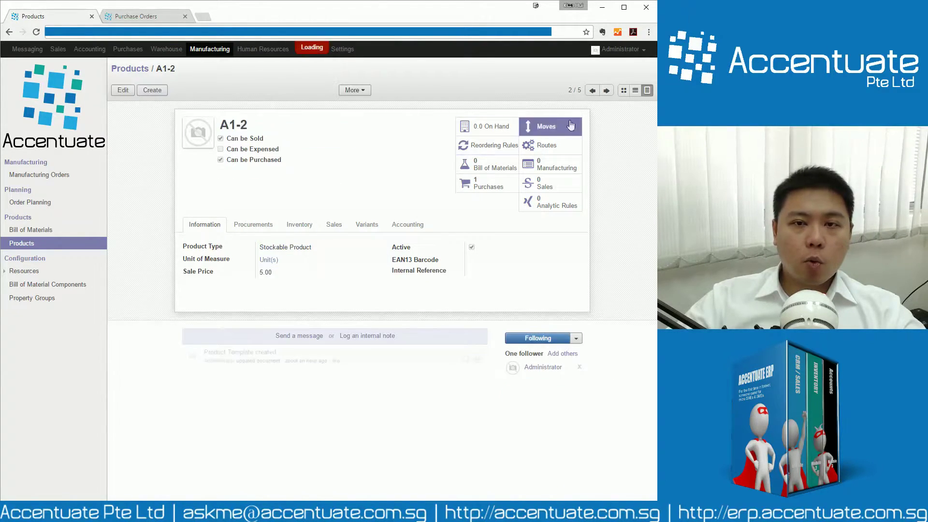
Move to product A1-1, switch its product type to Stockable Product and save the change.
left_click(592, 91)
left_click(123, 89)
left_click(276, 248)
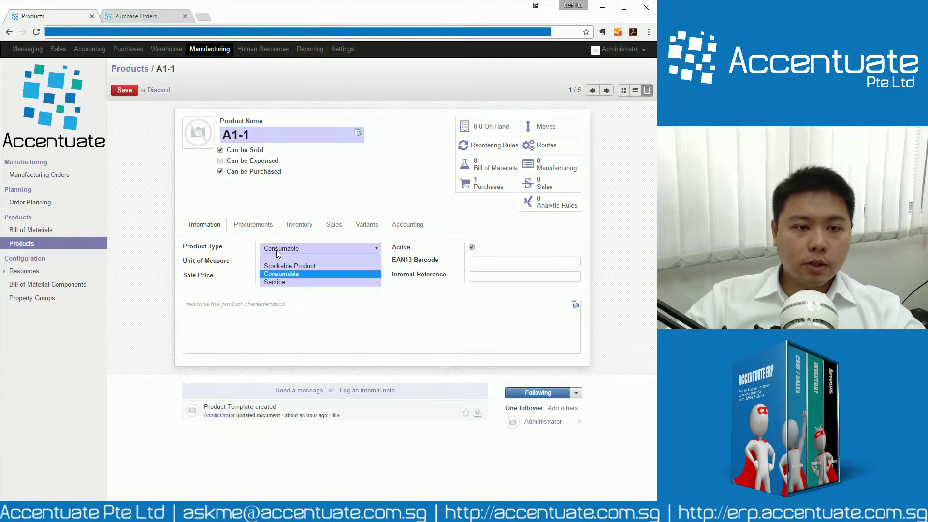
left_click(285, 261)
left_click(124, 91)
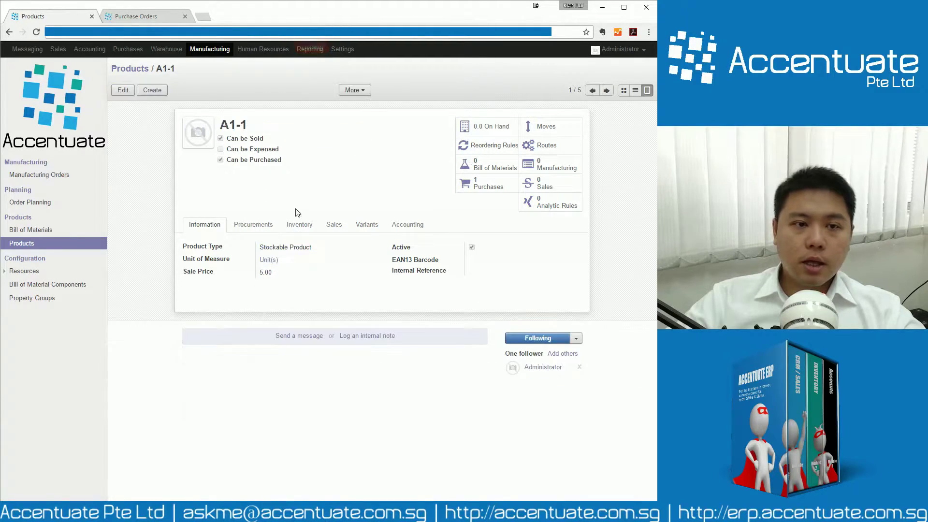
Review the inventory quantities of each product from A1-1 through A1-Package, then return to the product overview.
left_click(253, 224)
left_click(304, 225)
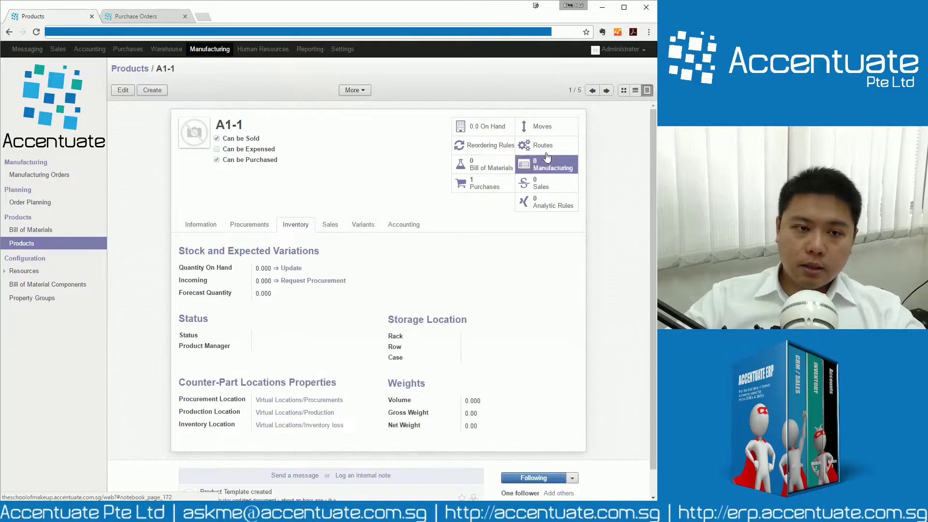
left_click(606, 91)
left_click(605, 91)
left_click(606, 92)
left_click(606, 92)
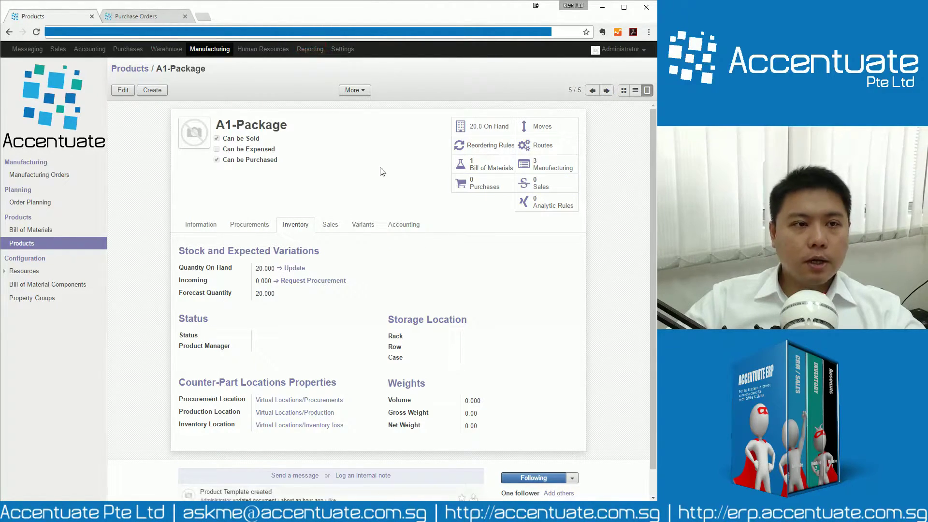
left_click(130, 70)
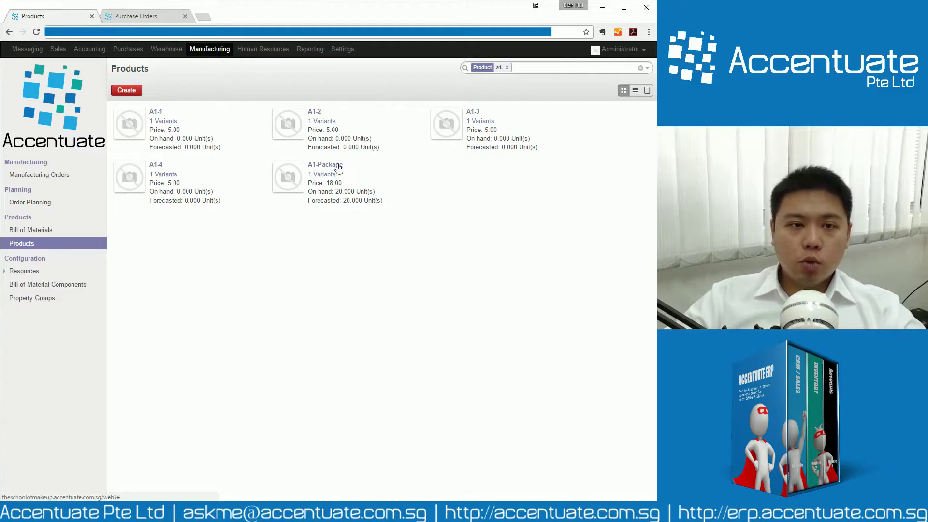
Create and confirm a manufacturing order for 25 units of A1-Package.
left_click(49, 175)
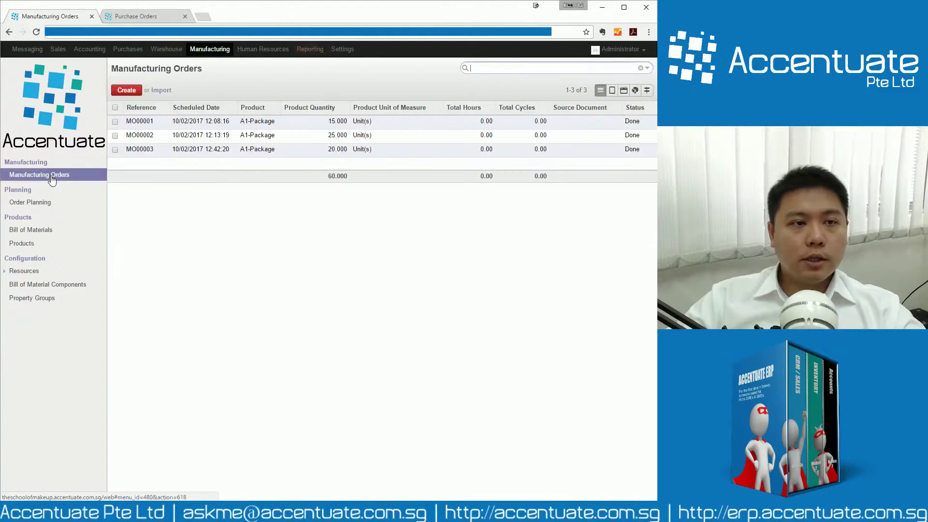
left_click(124, 91)
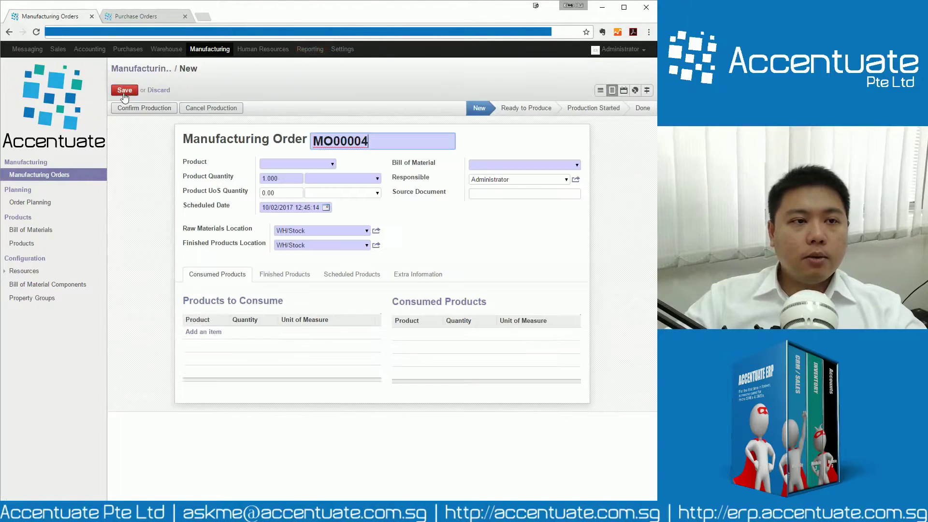
left_click(333, 163)
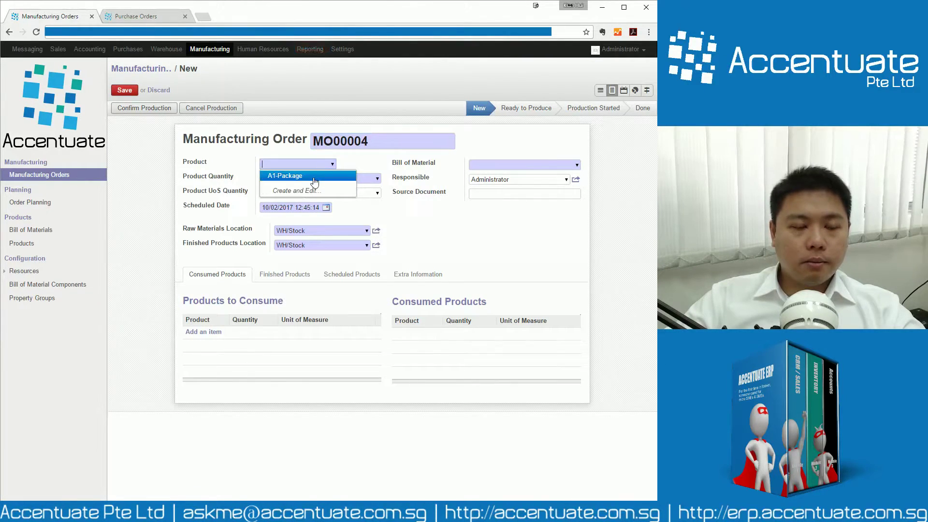
left_click(315, 175)
key("Tab")
type("25")
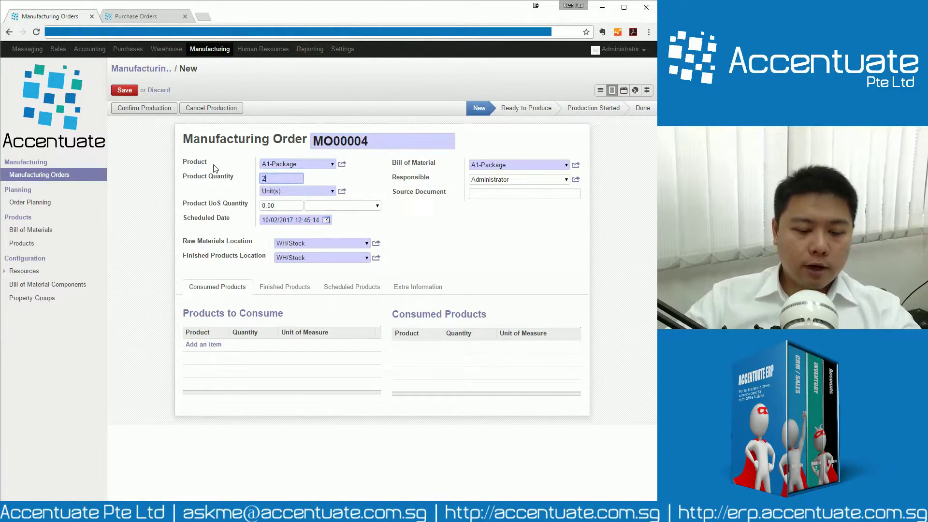
left_click(126, 89)
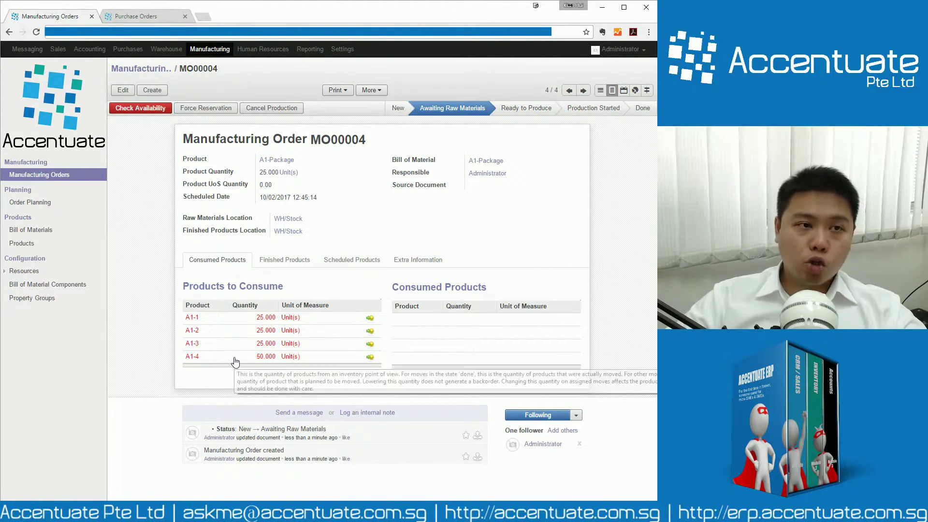
Check the availability of the raw materials for the new A1-Package manufacturing order.
left_click(144, 110)
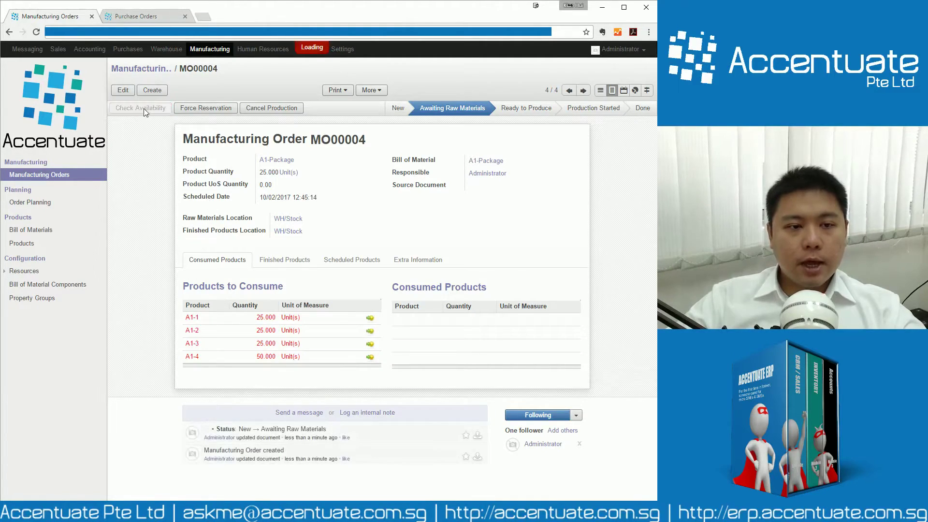
left_click(143, 110)
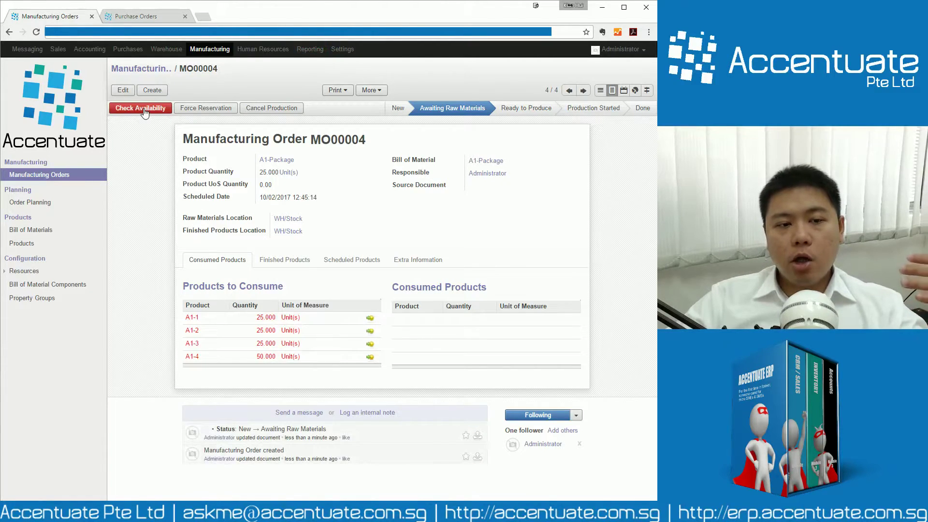
left_click(143, 110)
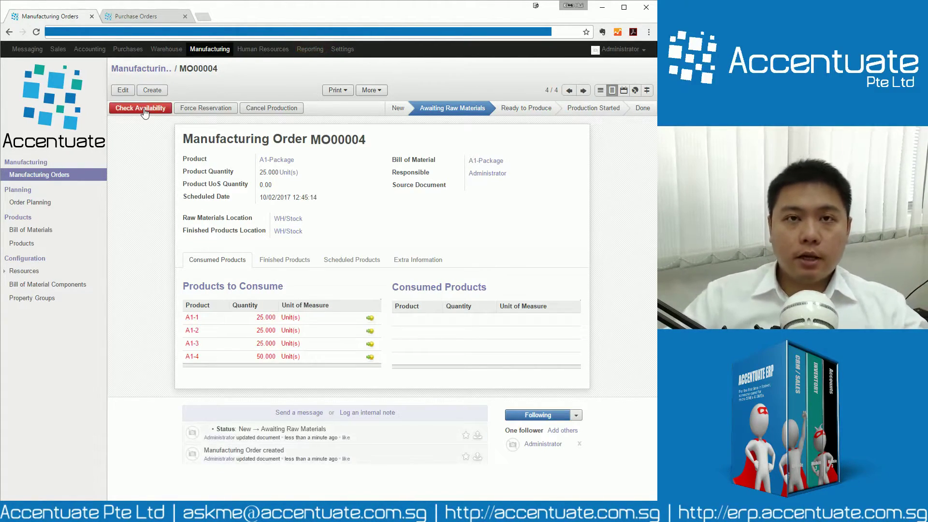
left_click(144, 110)
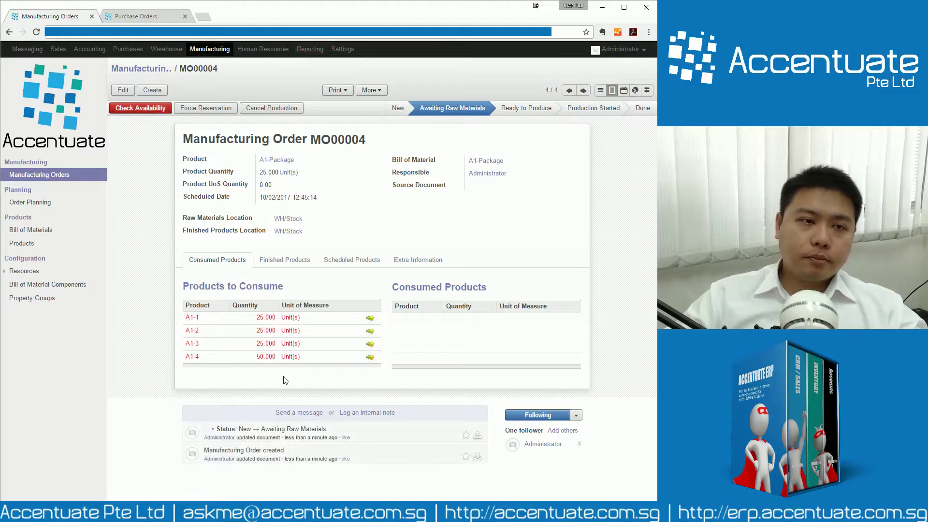
Force the raw material reservation on the manufacturing order and produce 25 units in Consume & Produce mode.
left_click(215, 110)
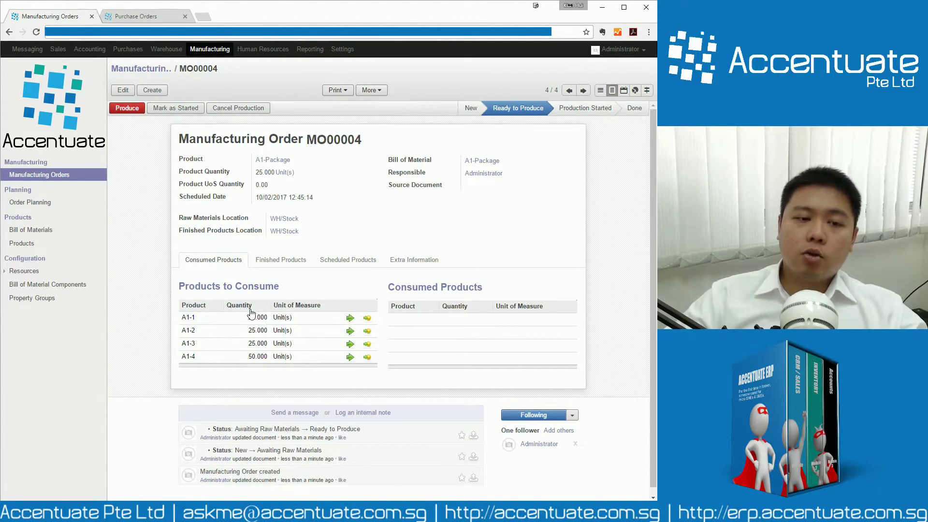
left_click(131, 110)
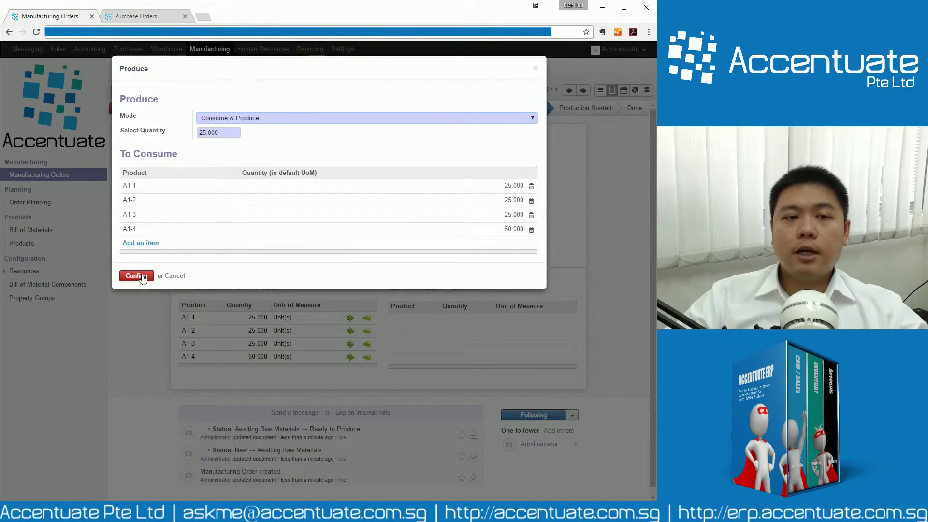
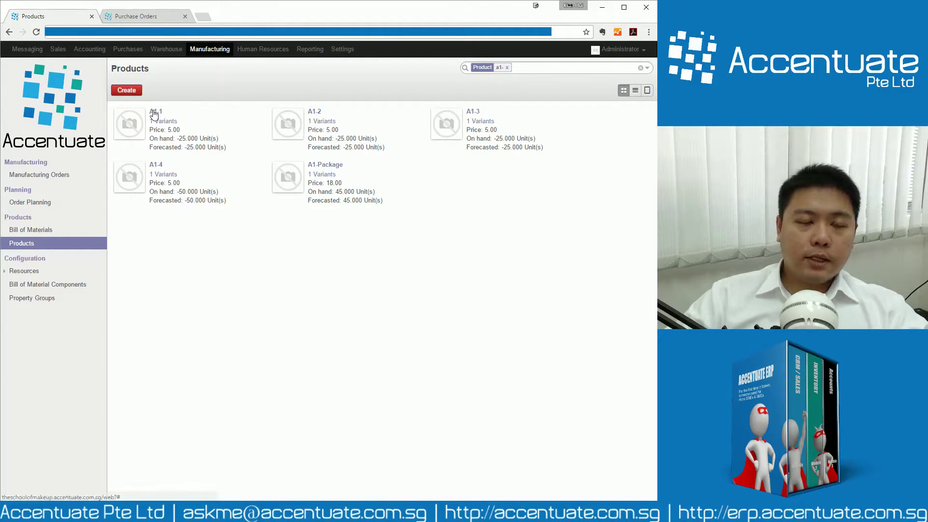
Open product A1-1, examine its existing reordering rule, and return to the product record.
left_click(169, 115)
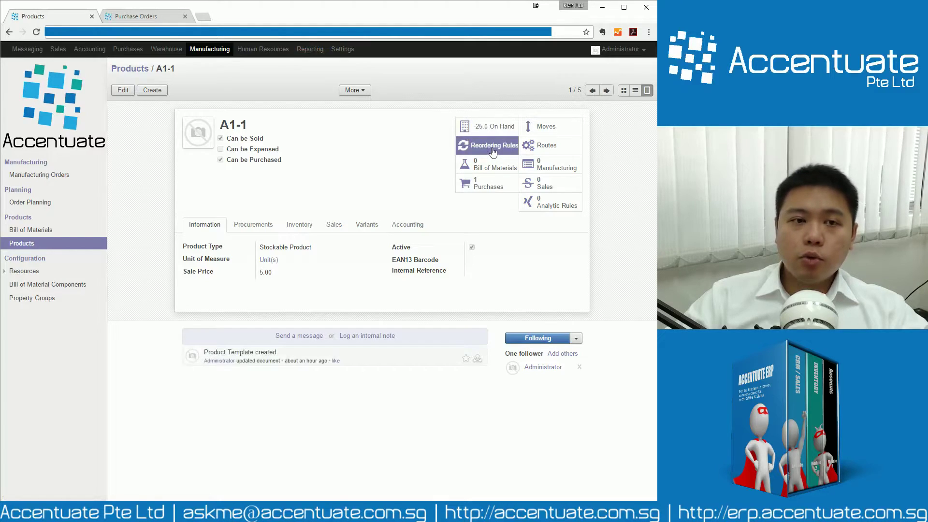
left_click(492, 152)
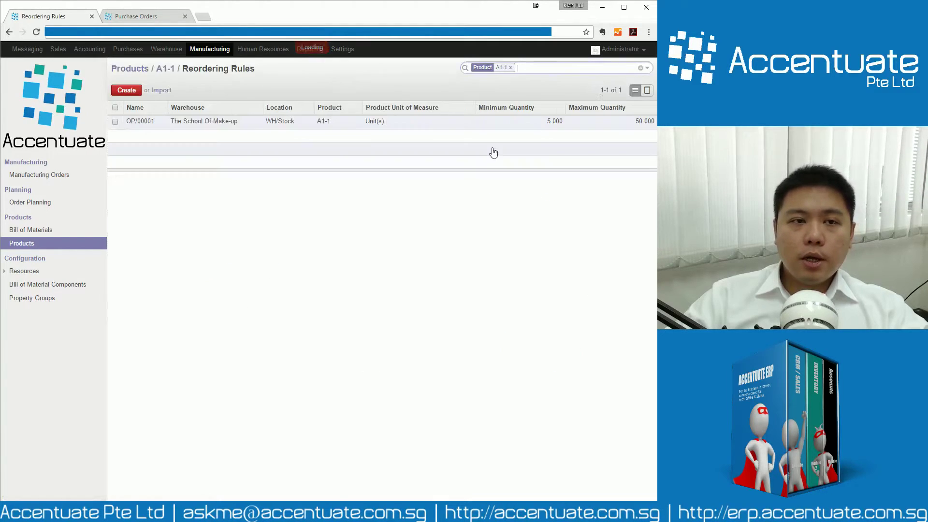
left_click(317, 129)
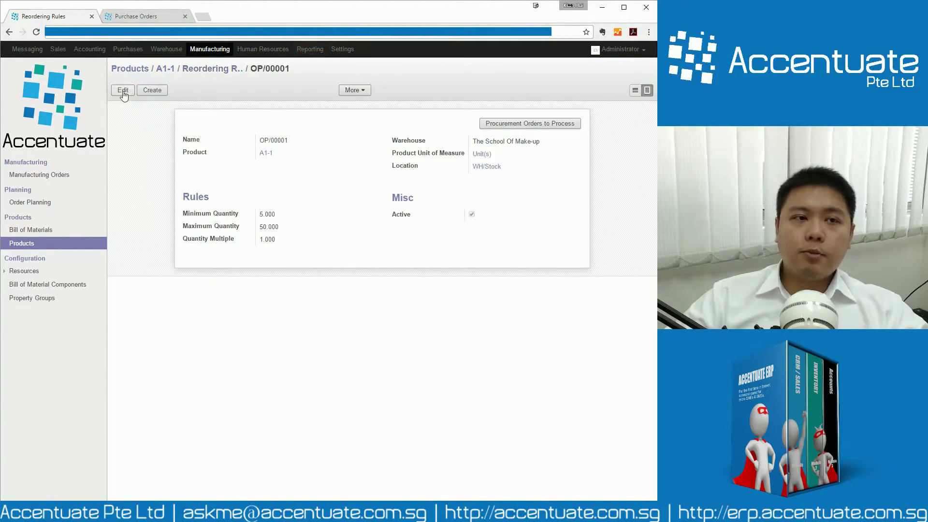
left_click(185, 71)
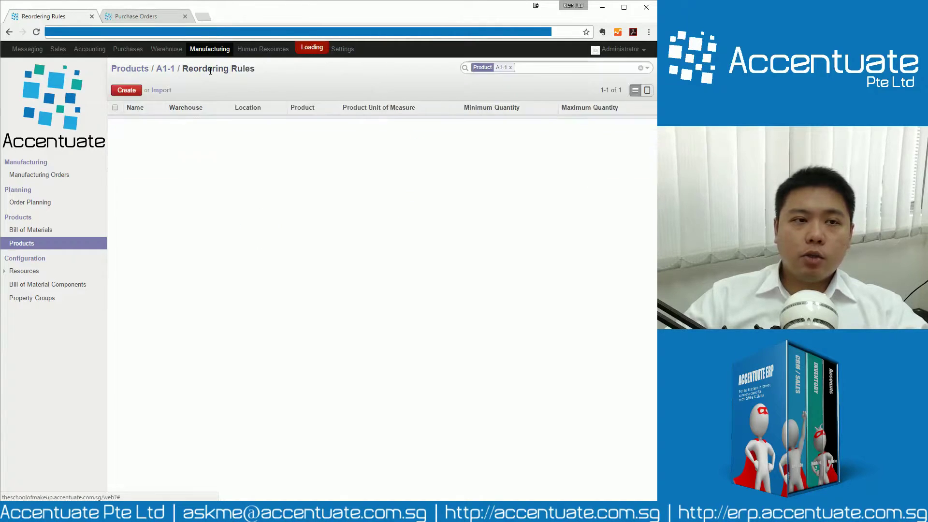
left_click(164, 71)
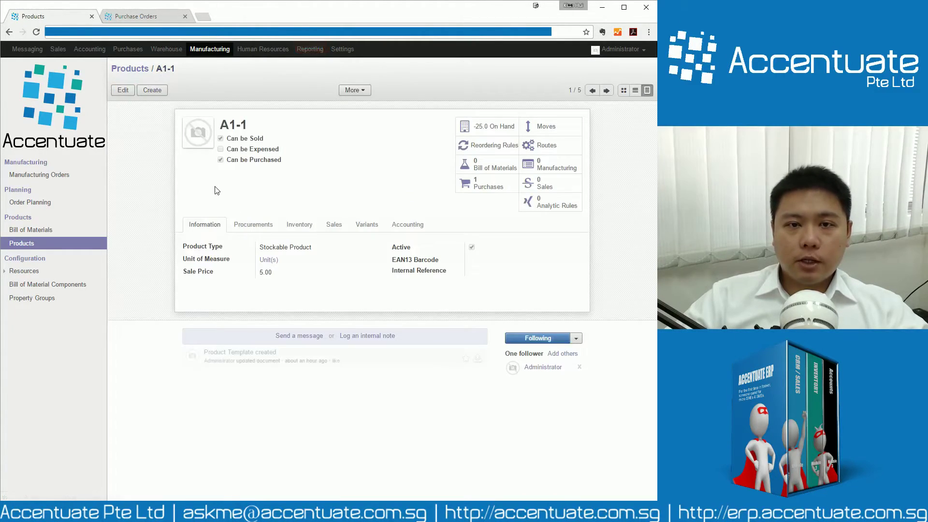
Open A1-1's reordering rule for editing, review its minimum and maximum quantities, save it, and return to the product record.
left_click(481, 144)
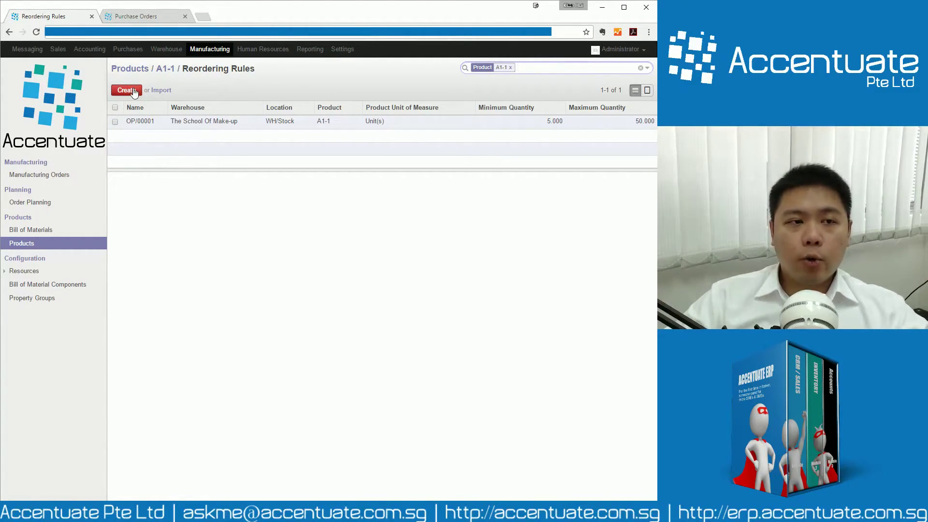
left_click(177, 127)
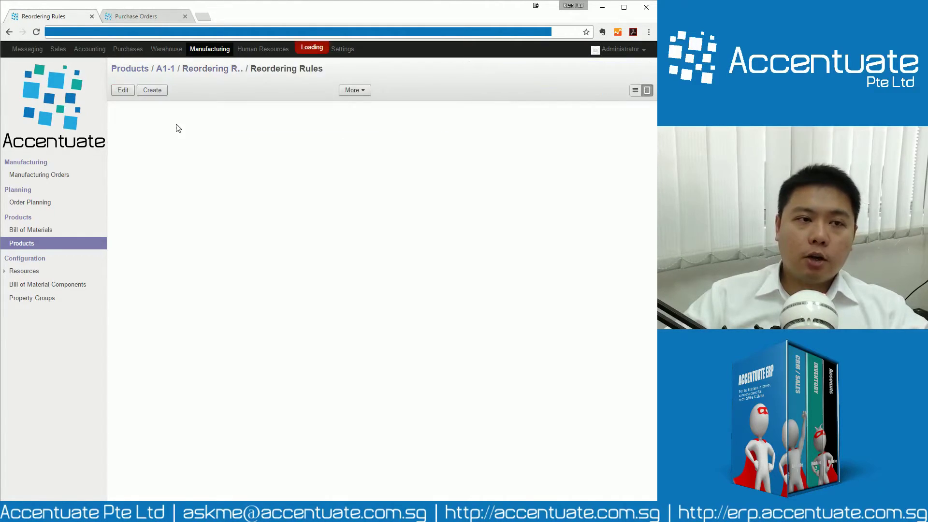
left_click(124, 91)
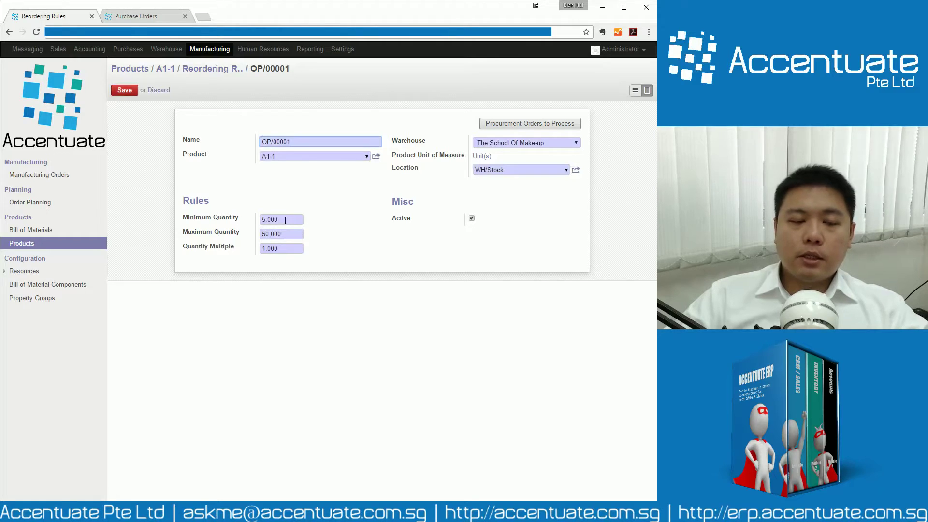
left_click_drag(285, 220, 242, 221)
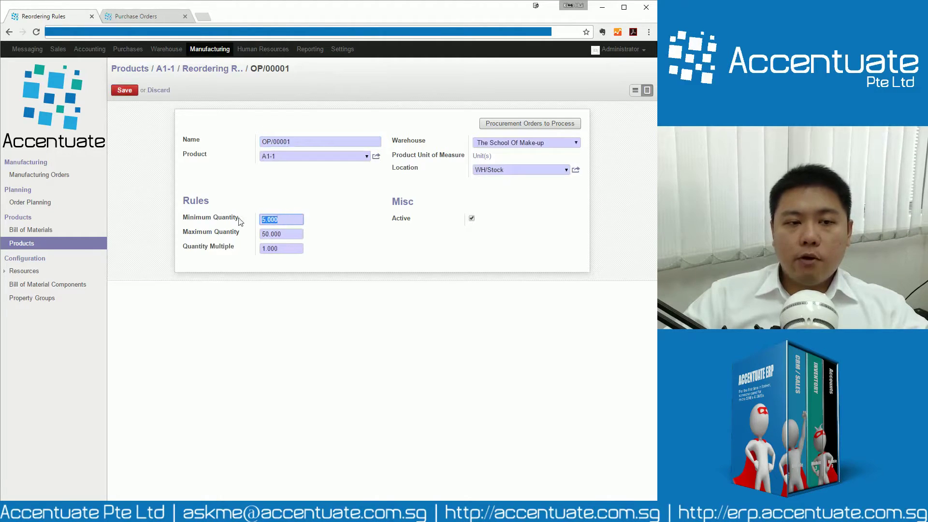
left_click(286, 220)
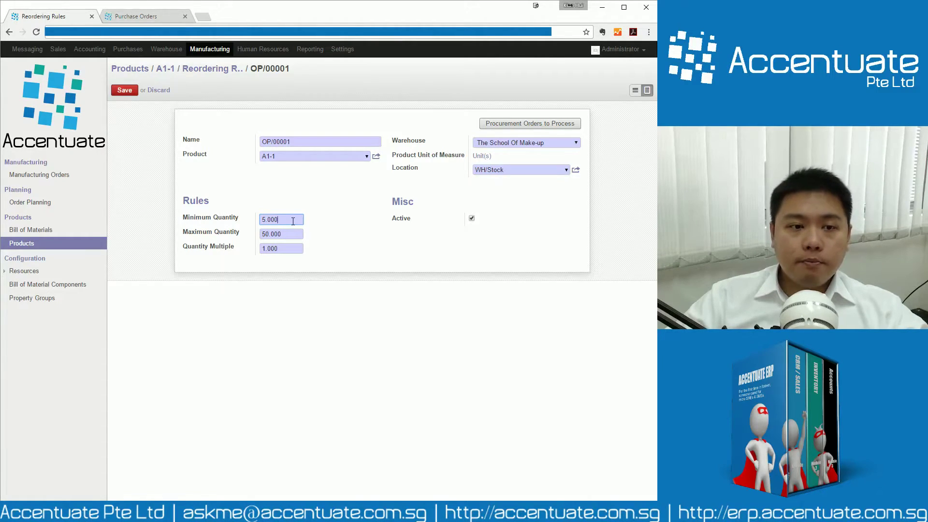
key("Tab")
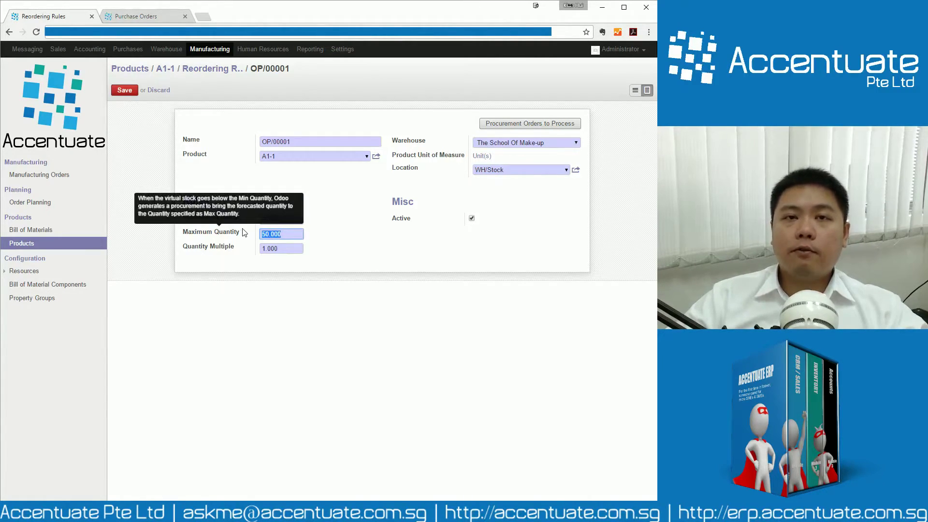
left_click(322, 357)
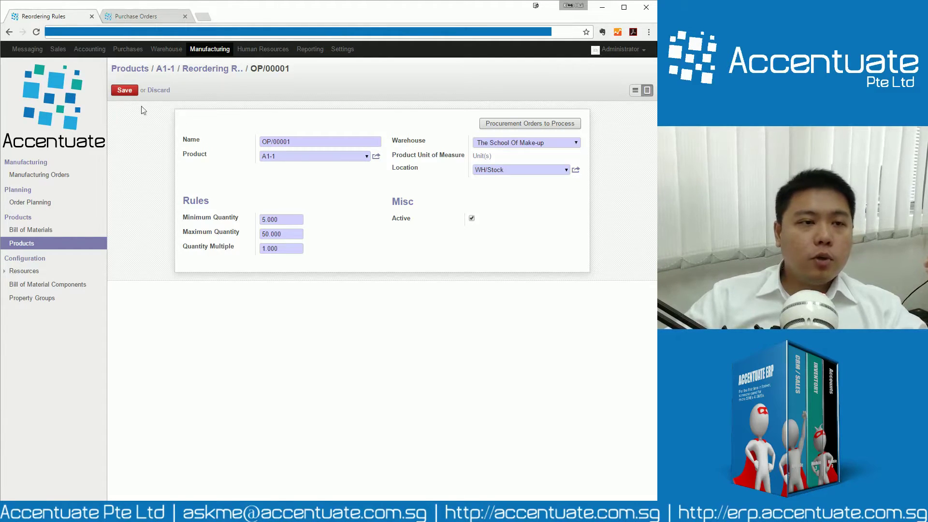
left_click(125, 91)
left_click(166, 69)
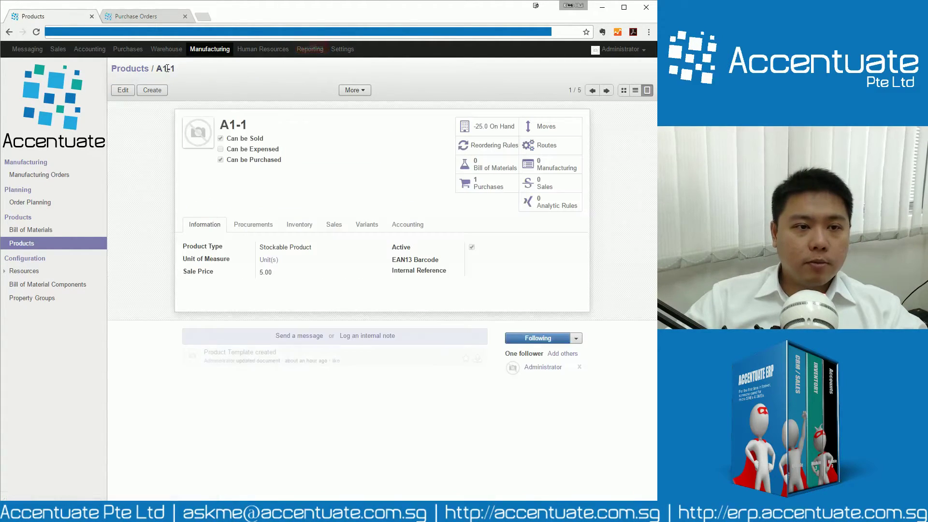
Compare A1-1's stock quantities with its reordering rule's maximum quantity, and return to the product list.
left_click(291, 226)
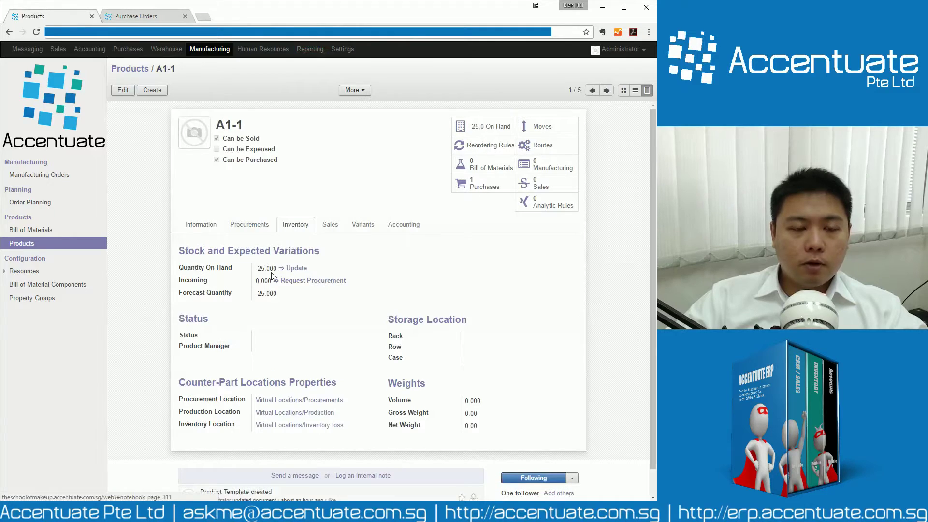
left_click(486, 145)
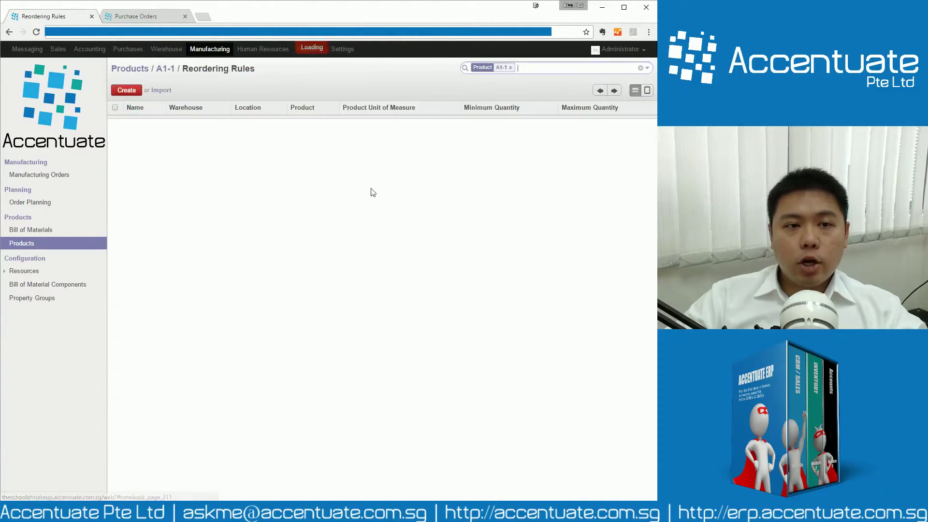
left_click(190, 128)
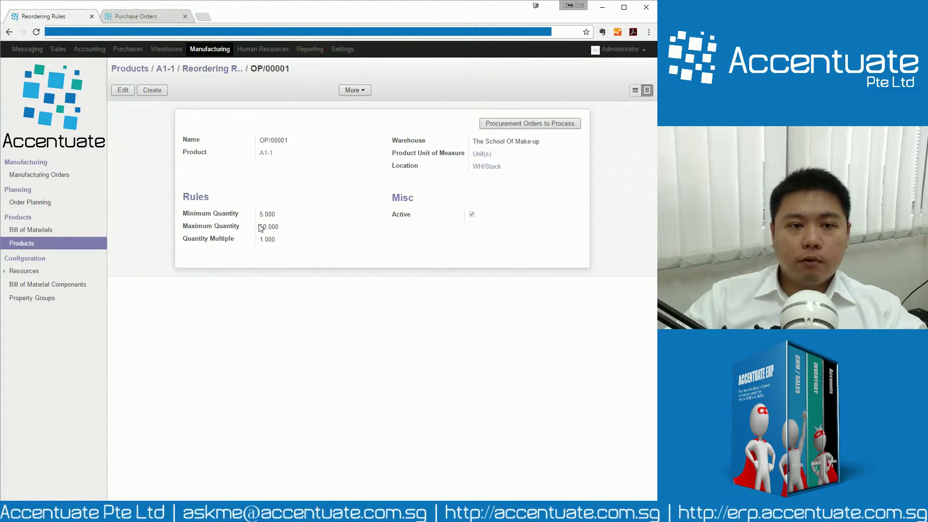
left_click_drag(260, 227, 279, 229)
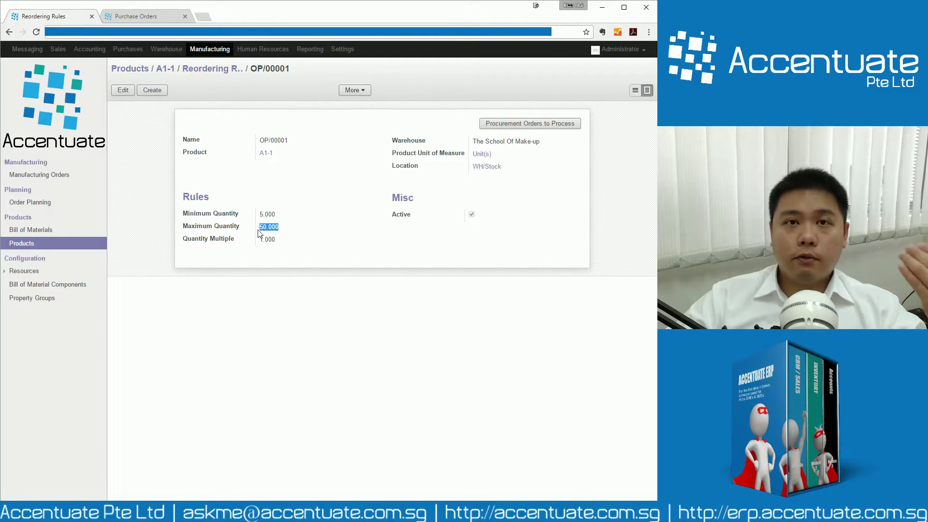
left_click(300, 256)
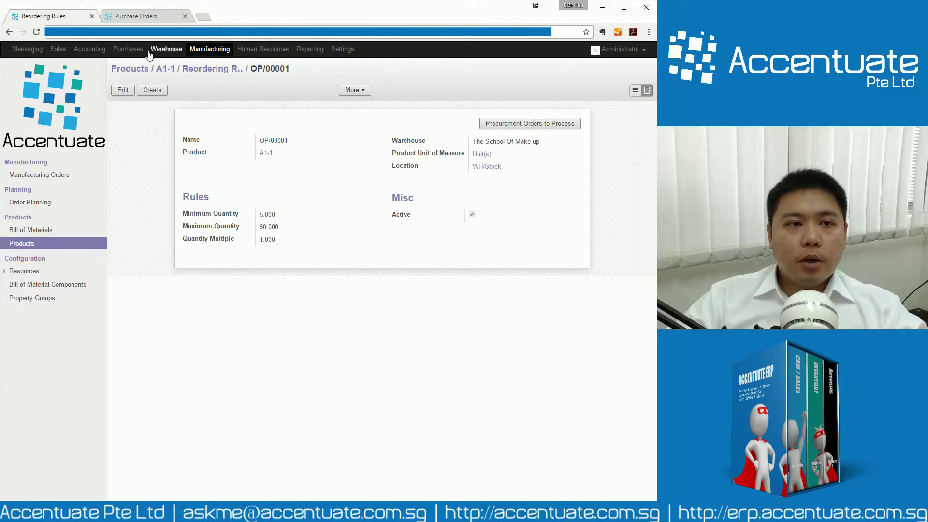
left_click(165, 69)
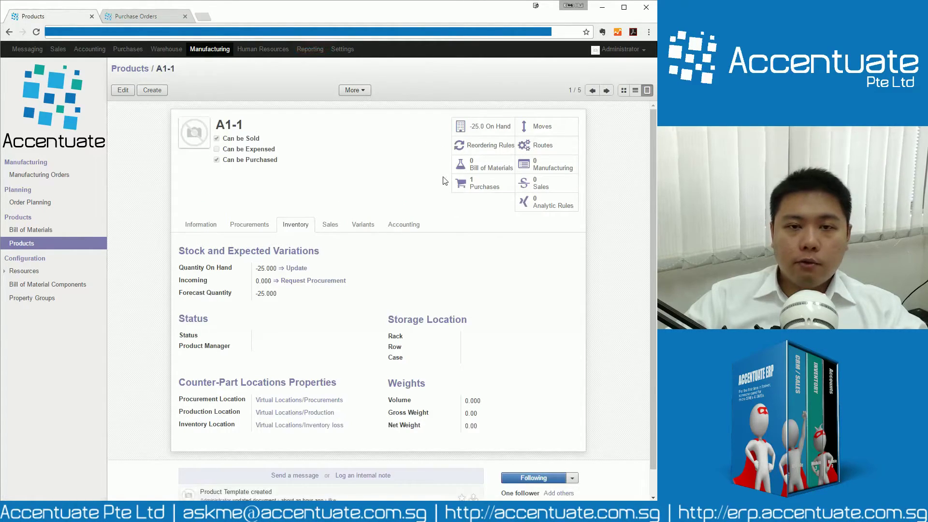
left_click(483, 145)
left_click(141, 68)
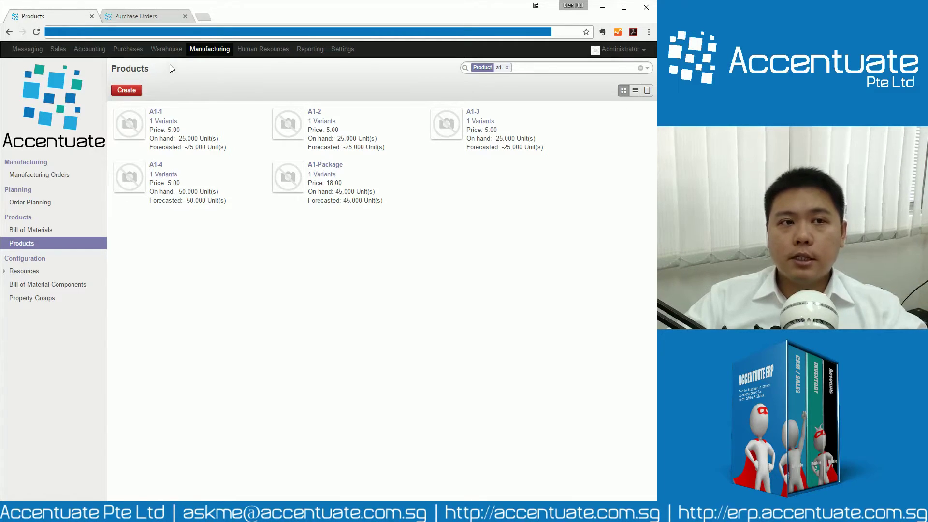
Run the warehouse schedulers to compute all procurements in the background.
left_click(169, 50)
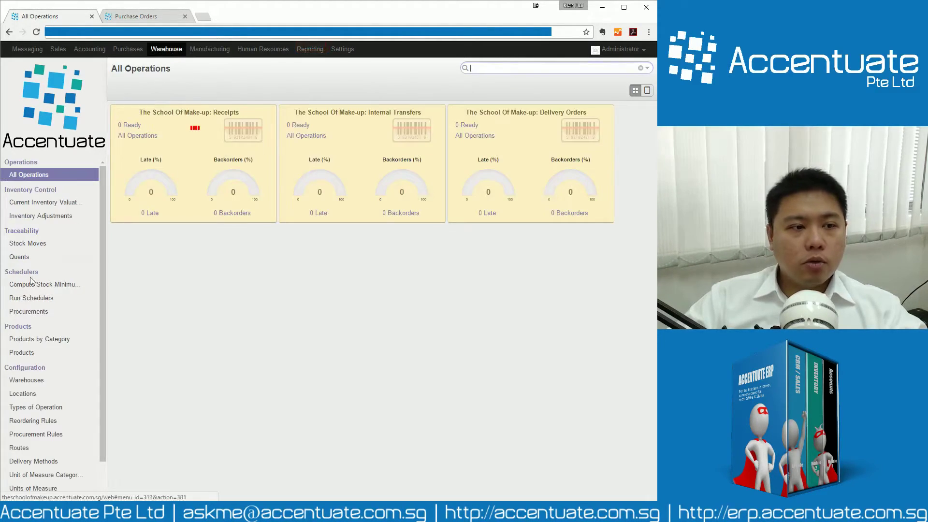
left_click(25, 298)
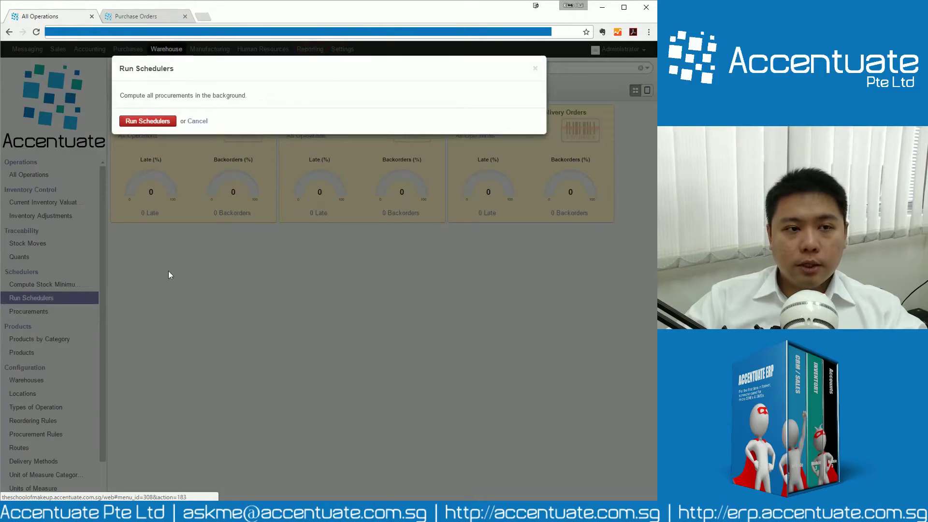
left_click(148, 121)
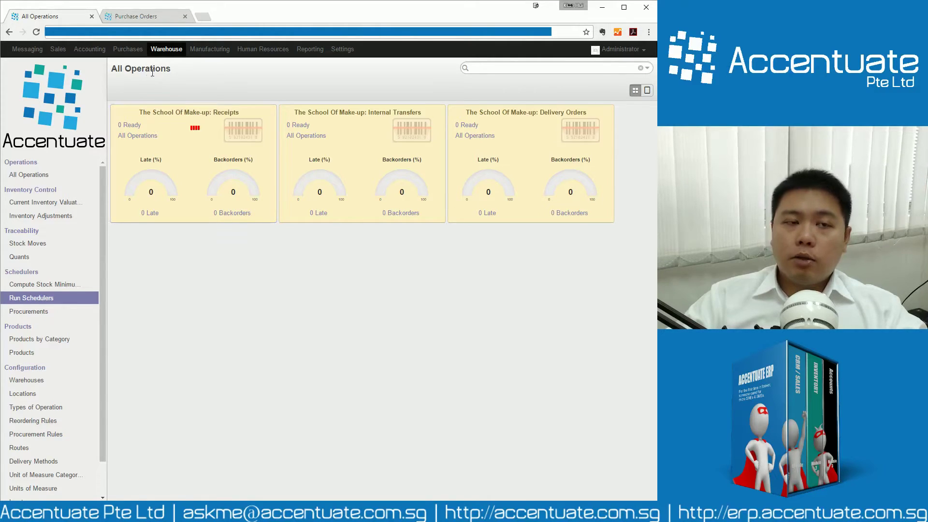
Search the manufacturing products for "a1-", open A1-1, and examine its procurement routes and supplier.
left_click(200, 49)
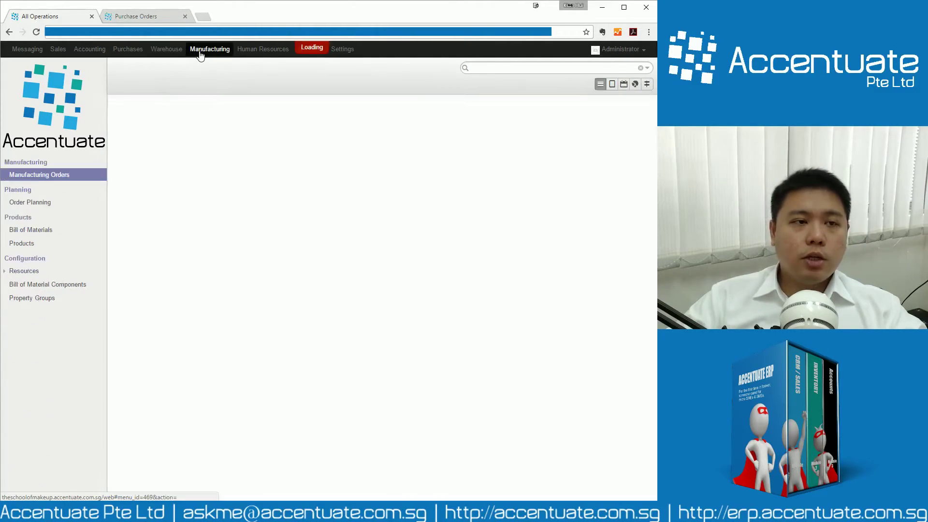
left_click(32, 250)
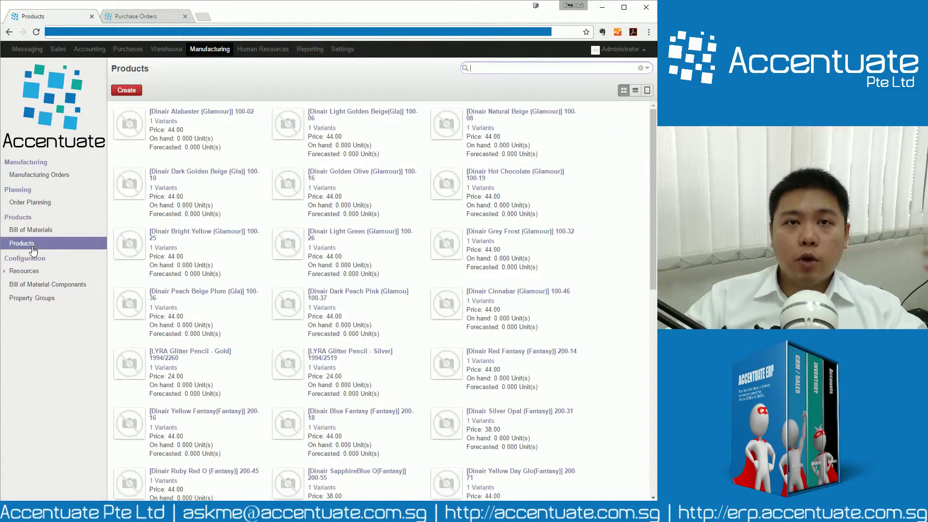
type("a1-")
key("Return")
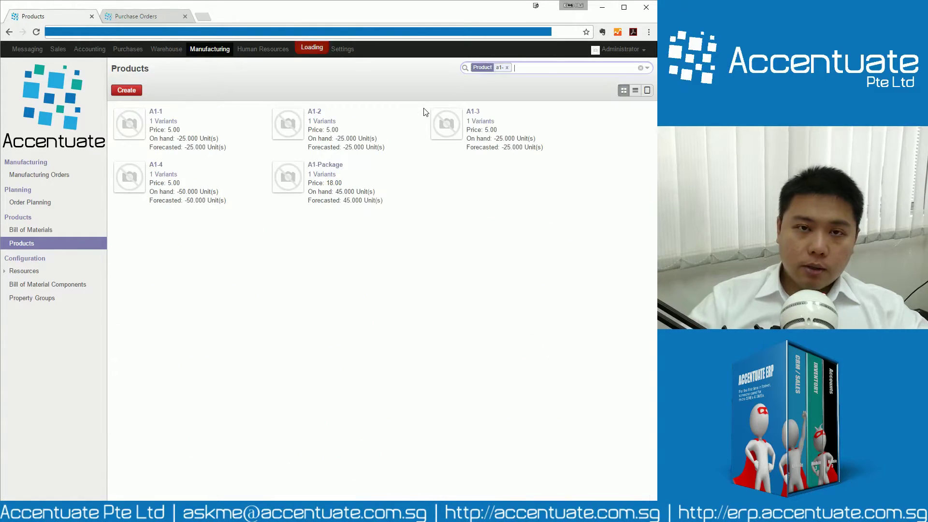
left_click(152, 112)
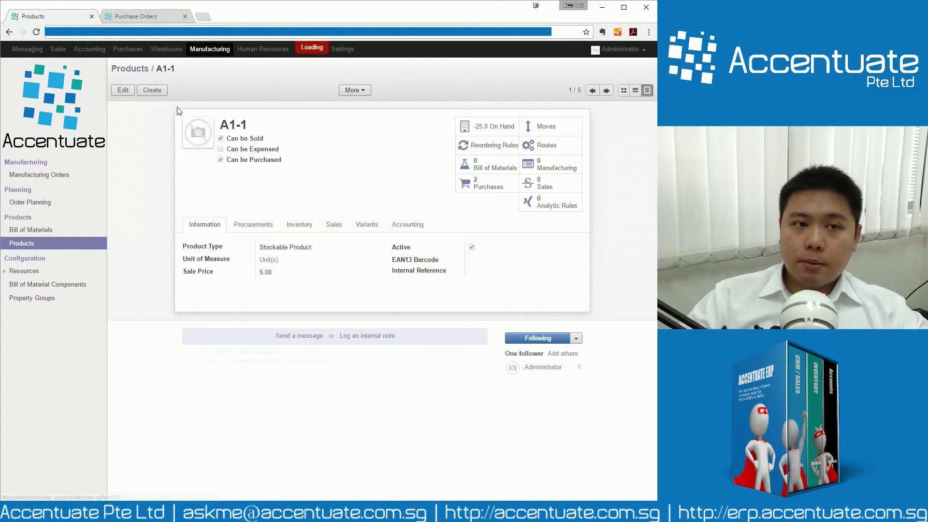
left_click(247, 228)
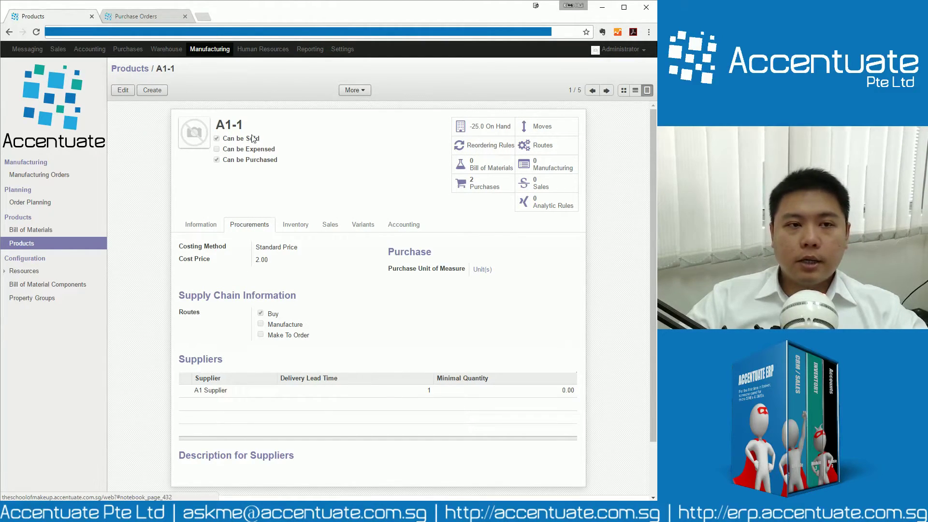
left_click_drag(217, 131, 244, 129)
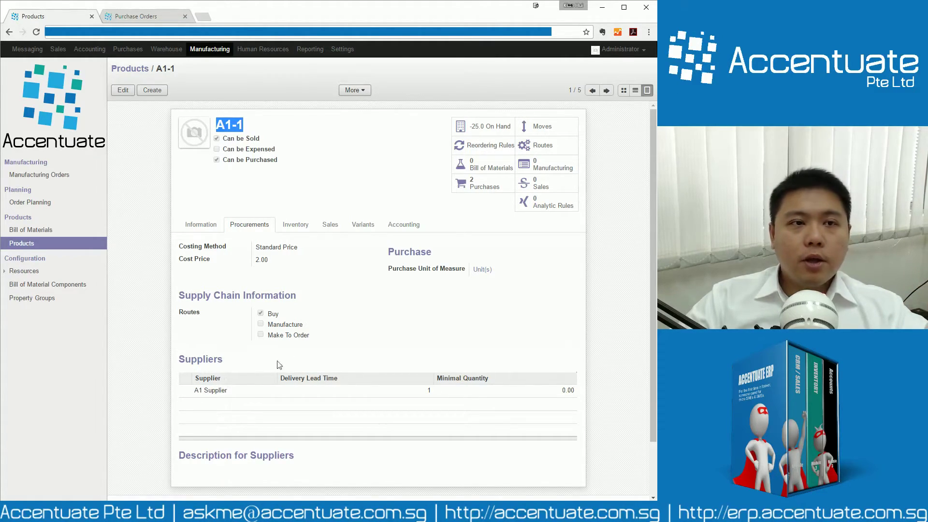
left_click(308, 147)
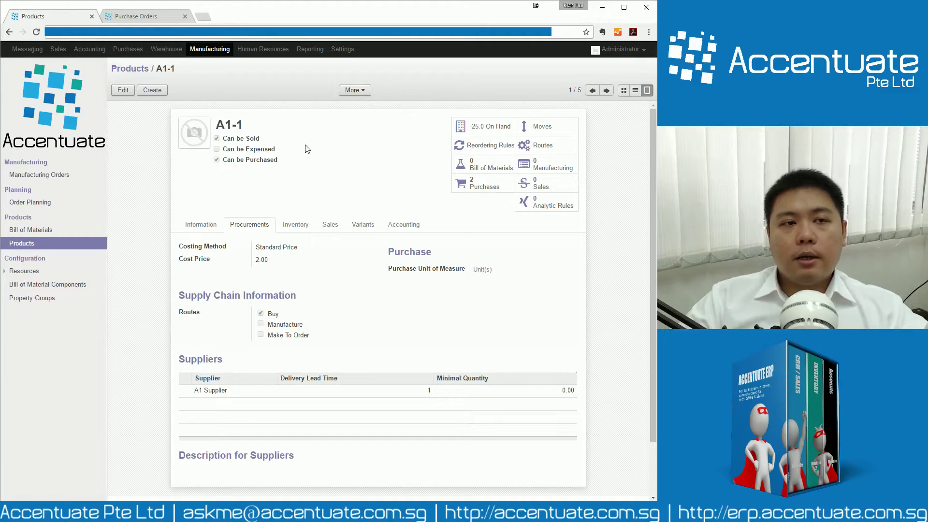
Open the draft request for quotation to A1 Supplier and confirm it as a purchase order.
left_click(131, 49)
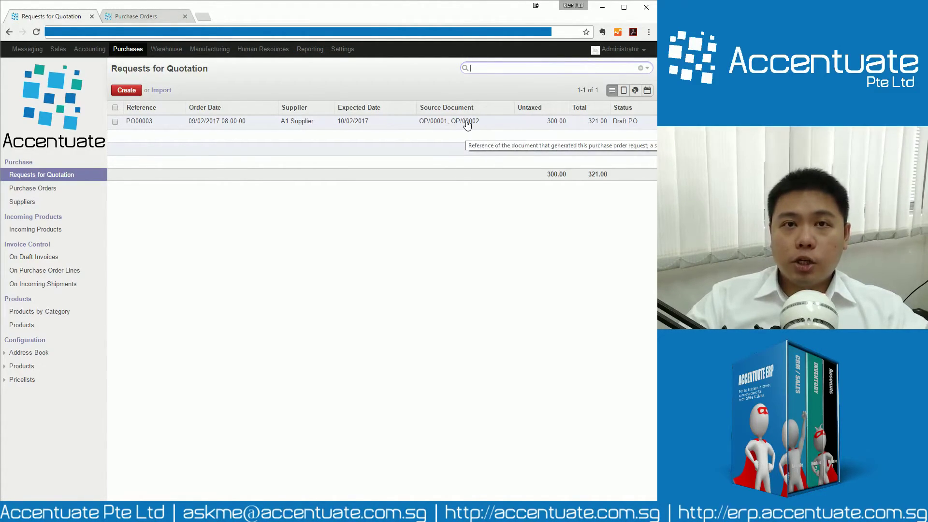
left_click(466, 127)
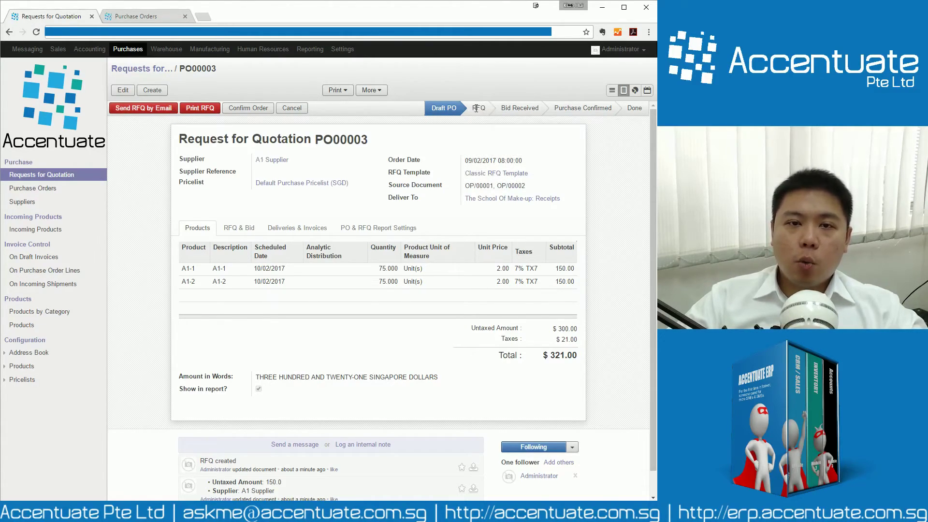
mouse_move(483, 110)
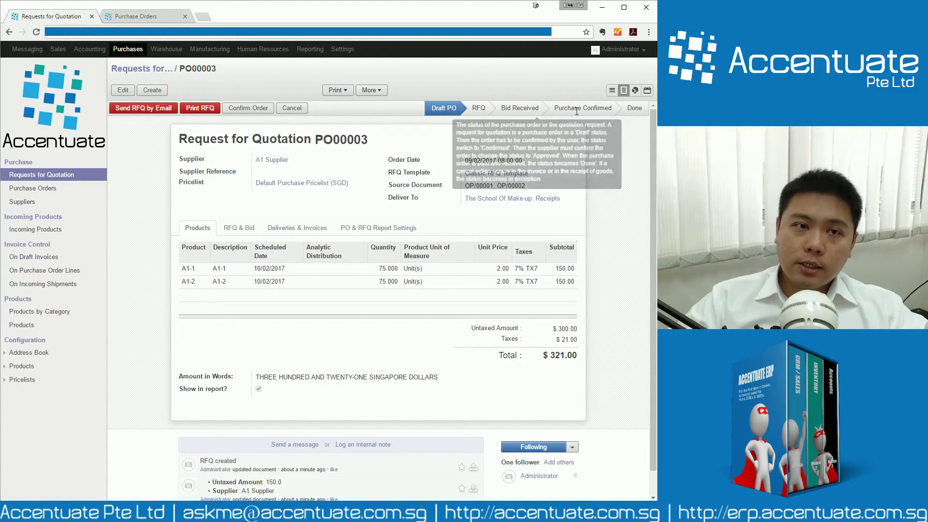
left_click(255, 112)
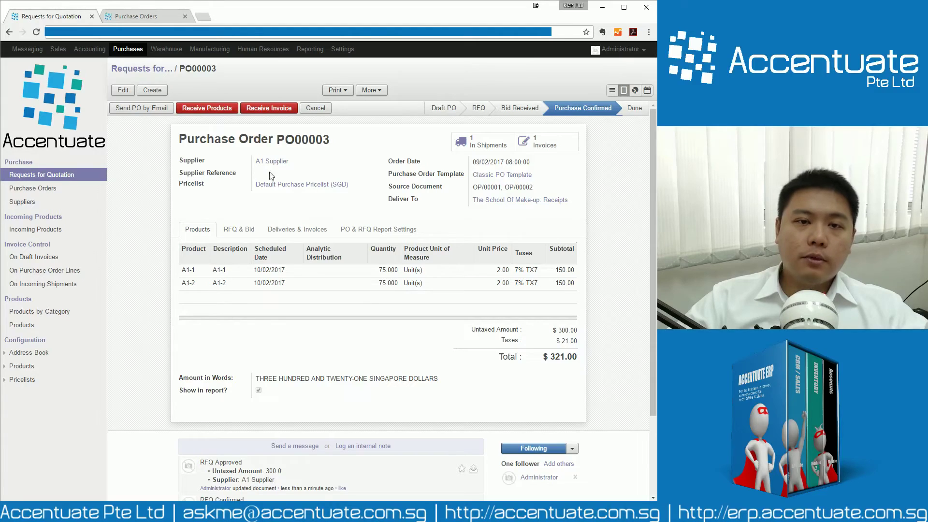
Receive the purchase order's products by transferring 75 units each of A1-1 and A1-2 into WH/Stock.
left_click(216, 110)
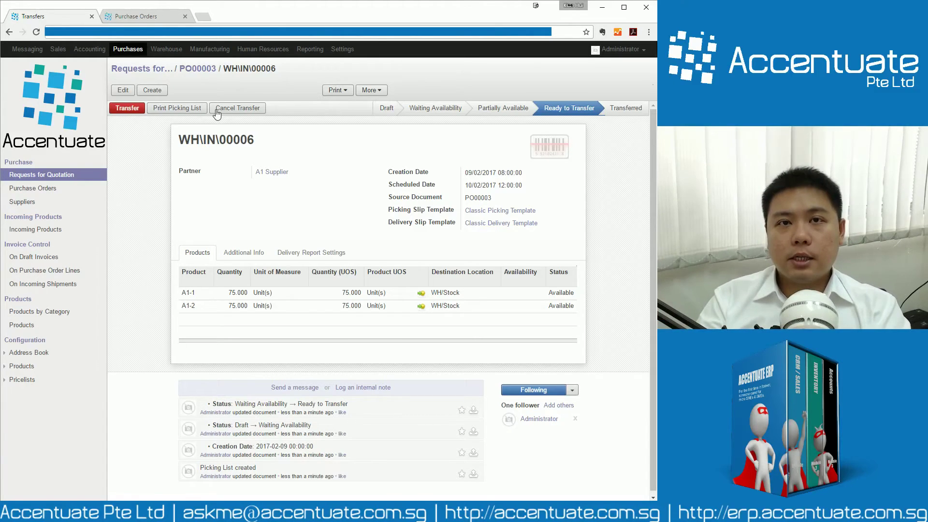
left_click(130, 107)
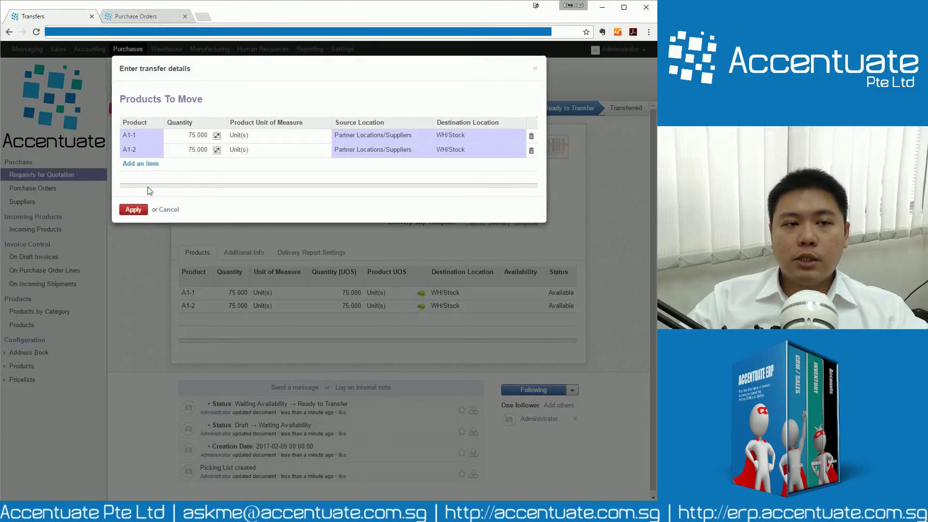
left_click(135, 211)
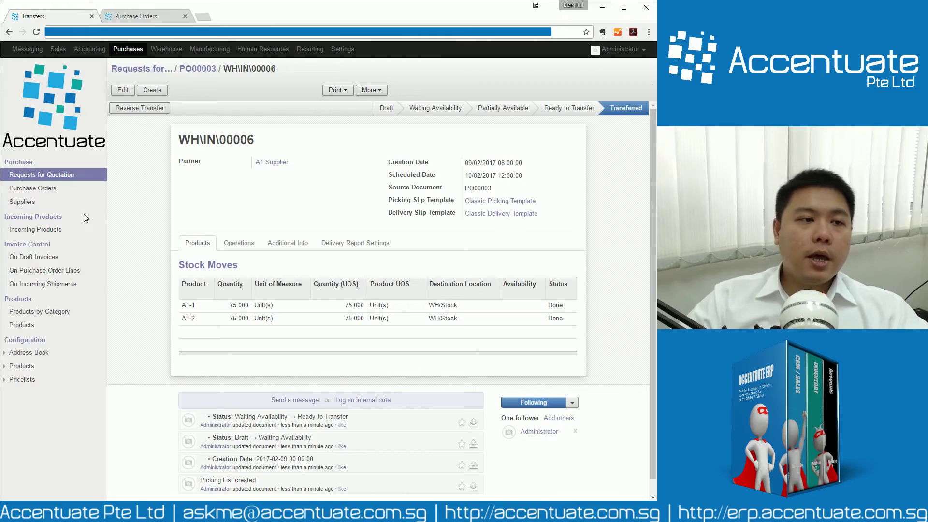
Search the purchasable products for "a1-" and check the on-hand and forecasted quantities of A1-1.
left_click(13, 328)
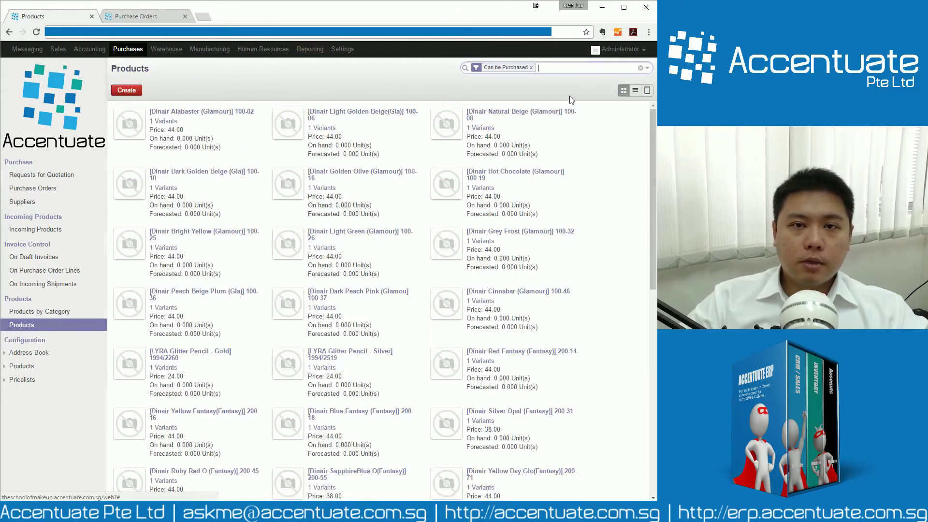
type("a1-")
key("Return")
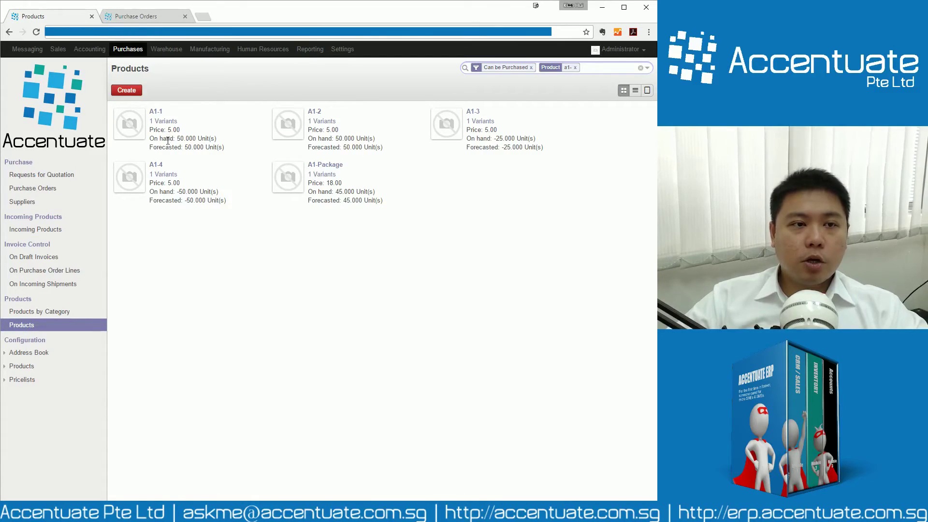
left_click_drag(165, 139, 215, 147)
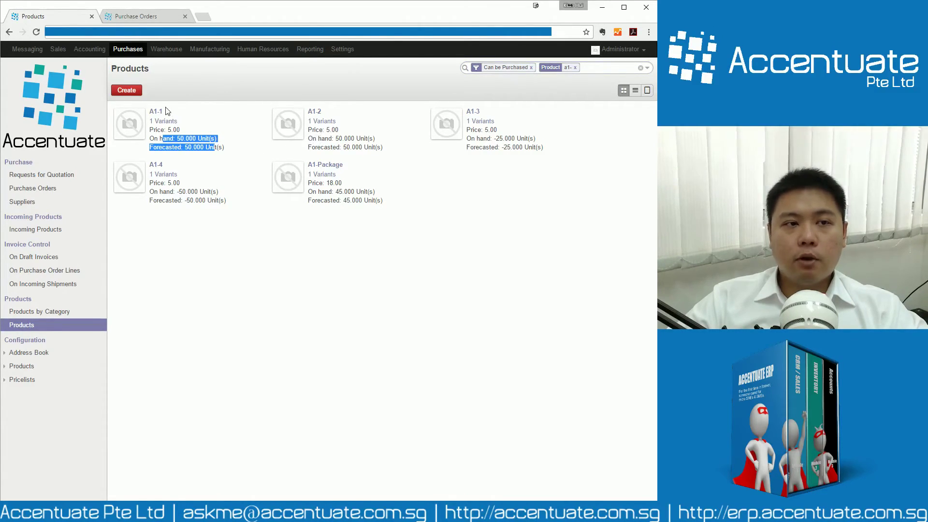
Compare the on-hand and forecasted quantities of A1-1 and A1-2 in the product list.
left_click(234, 153)
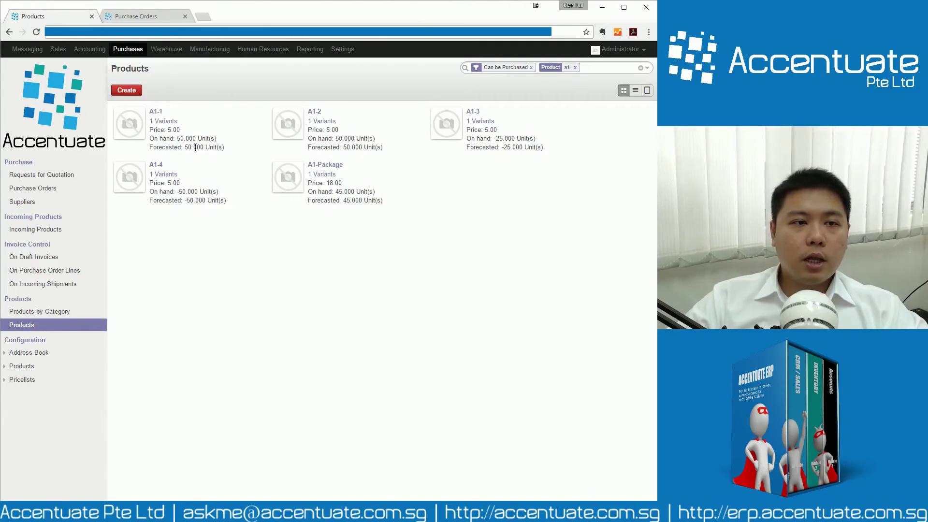
left_click_drag(166, 139, 344, 150)
left_click(423, 168)
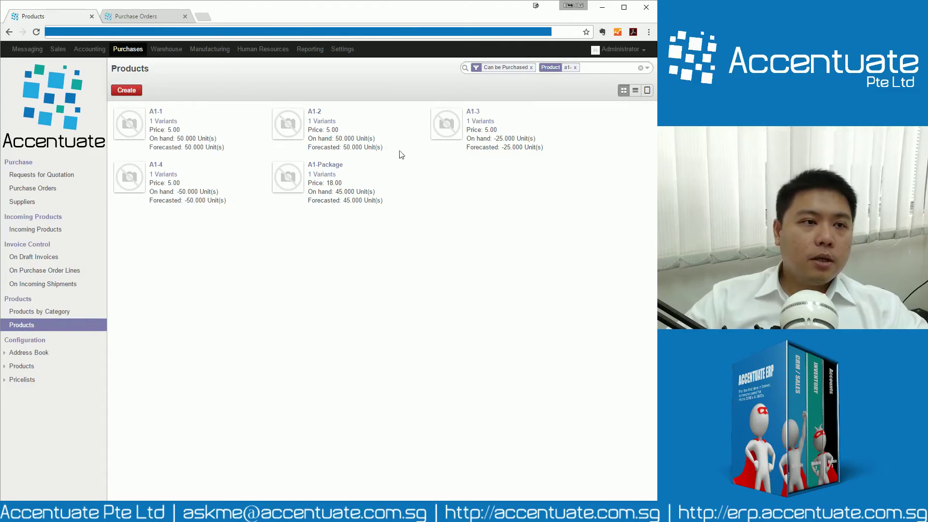
Open the newest confirmed purchase order to A1 Supplier and bring up its draft supplier invoice for A1-1 and A1-2.
left_click(135, 56)
left_click(43, 193)
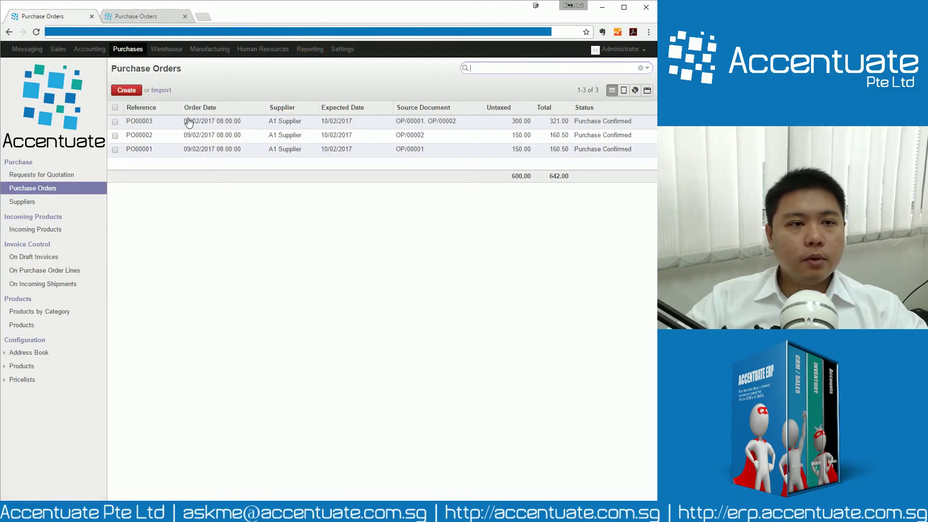
left_click(188, 122)
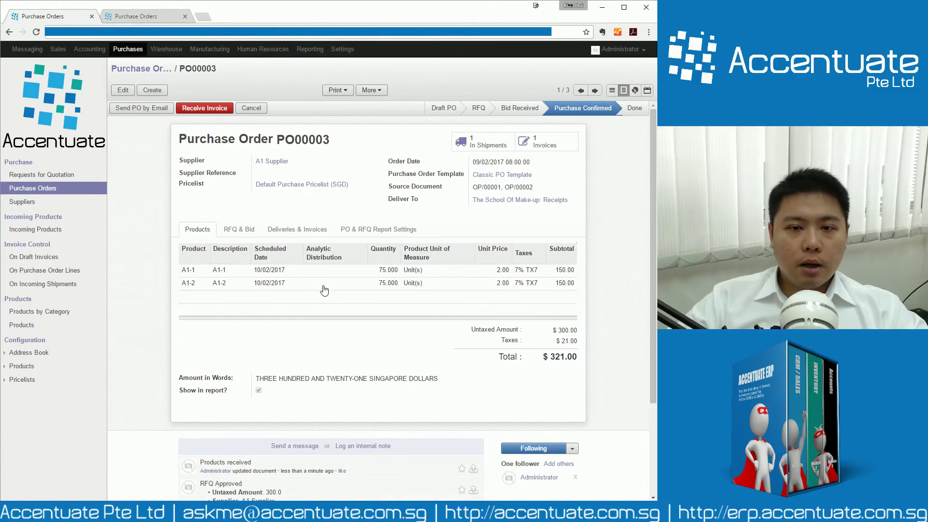
left_click(204, 108)
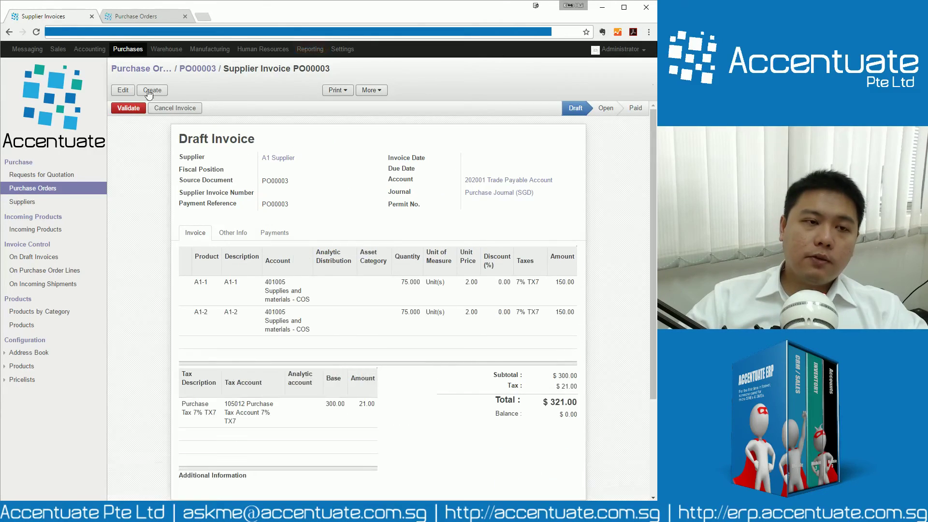
Put the draft supplier invoice into edit mode, review its invoice number field, product lines, tax and totals, and discard the edit.
left_click(123, 90)
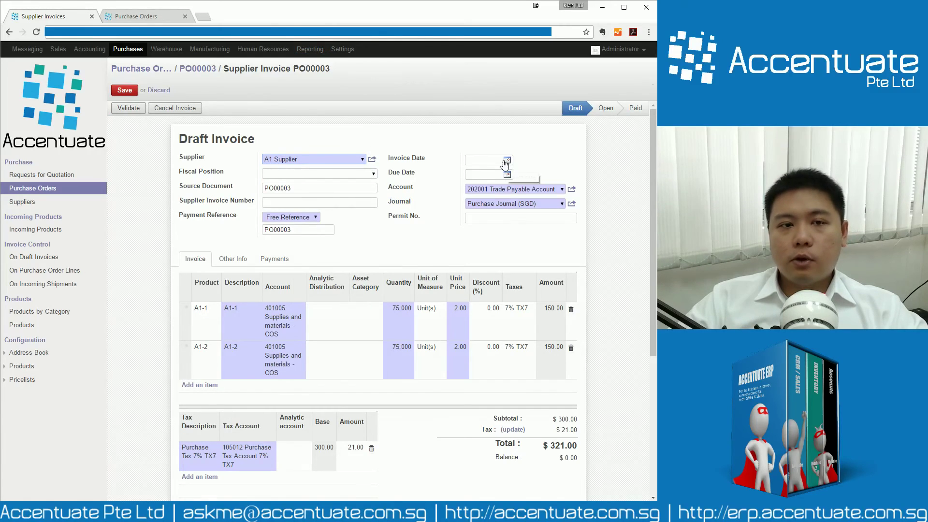
left_click(268, 204)
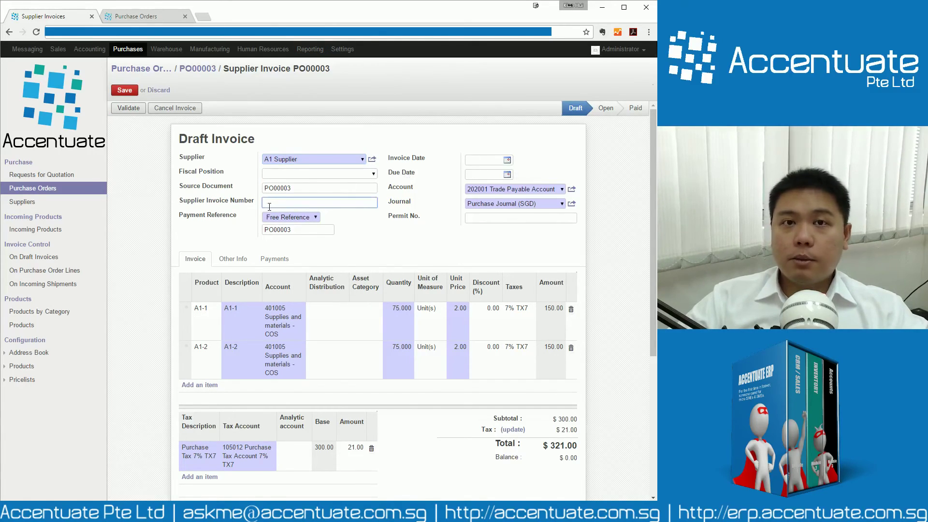
scroll(531, 326, "down", 5)
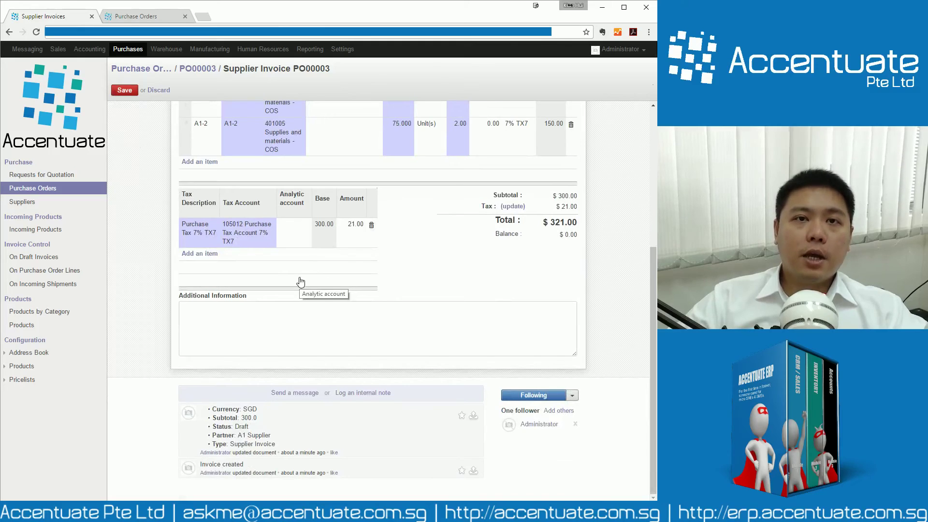
scroll(454, 257, "up", 5)
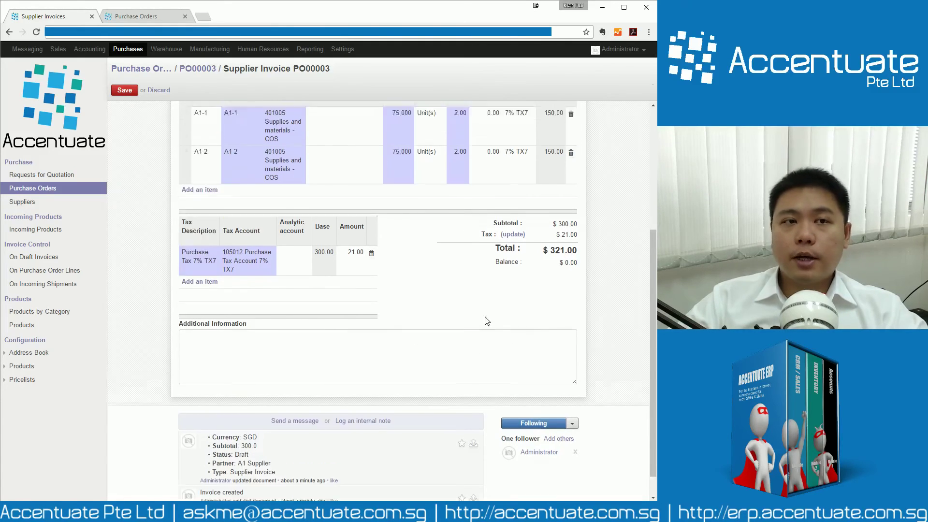
left_click(158, 95)
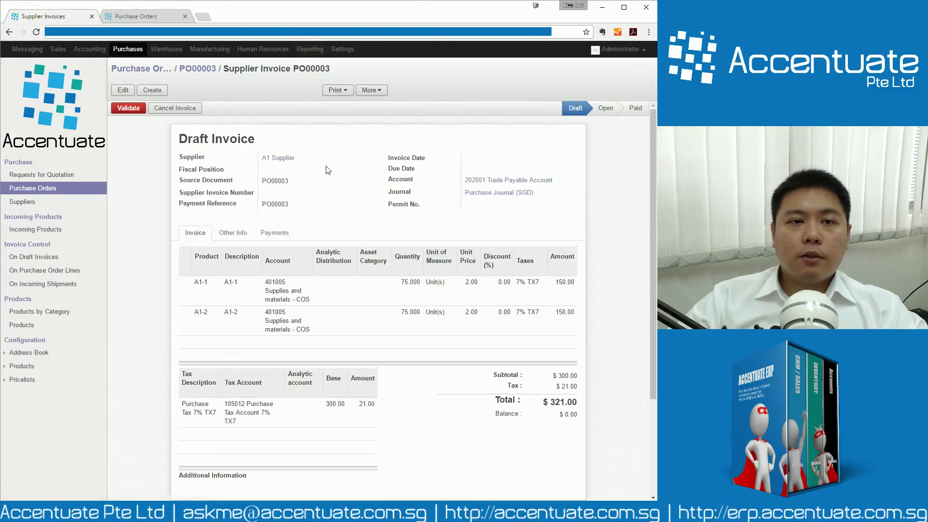